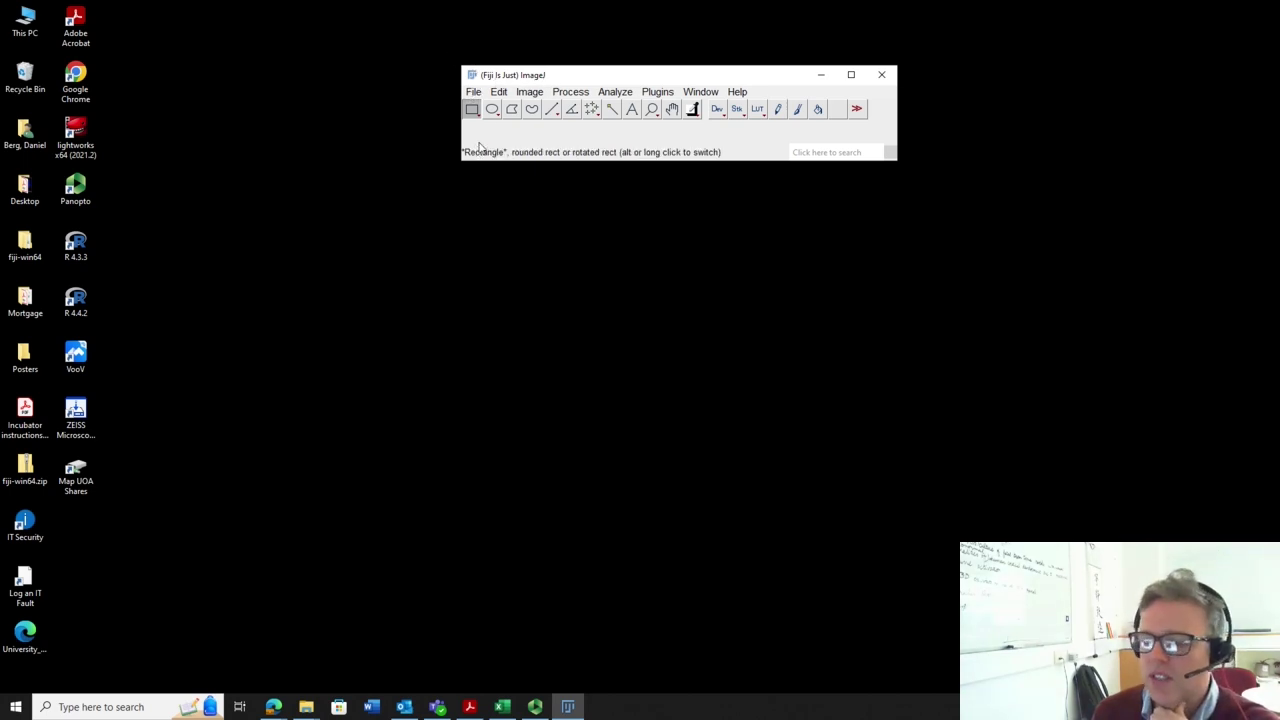
Open 73.2_Ki67_HOPX_EdU_20x.czi through Bio-Formats as a hyperstack with default color mode and autoscale
click(474, 92)
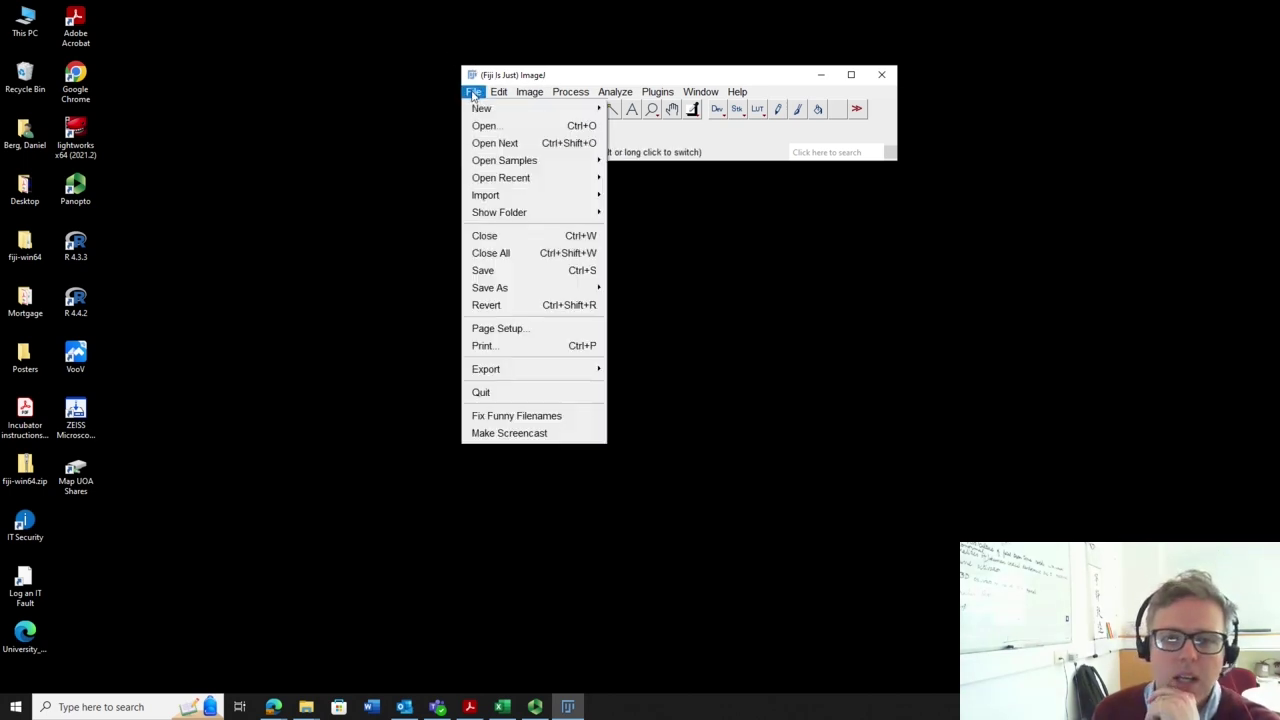
click(511, 129)
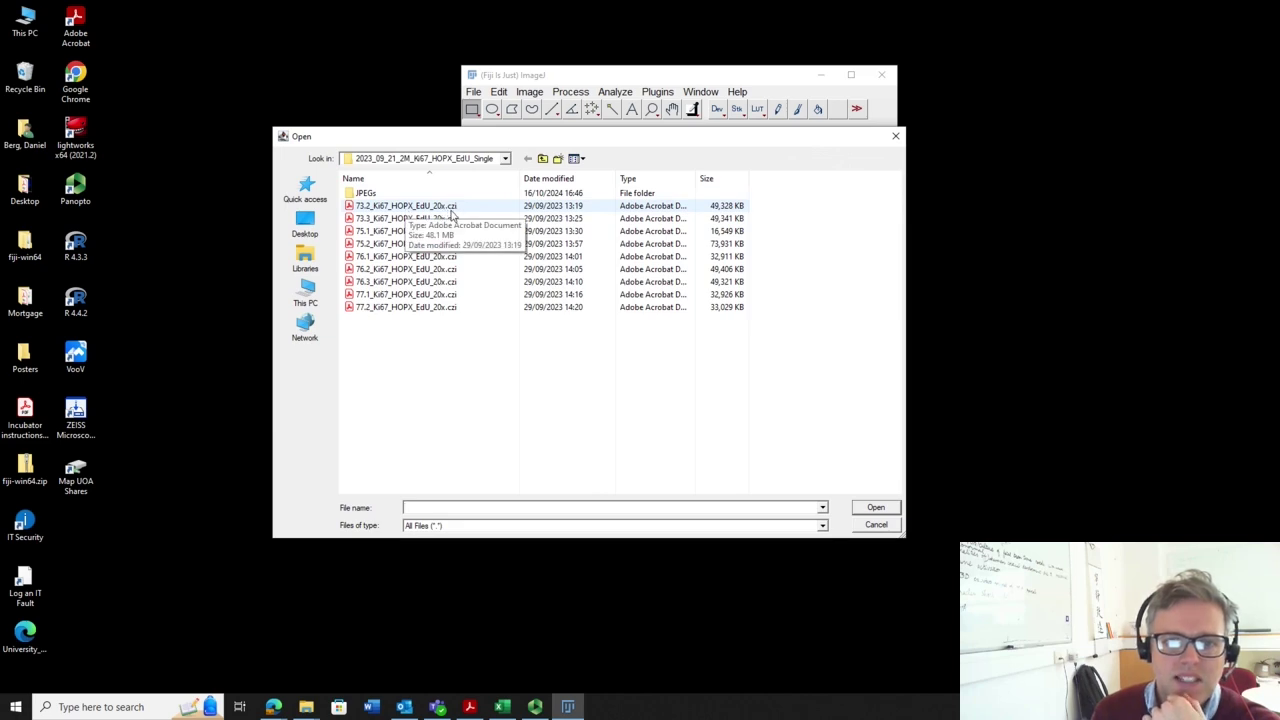
click(451, 210)
click(873, 509)
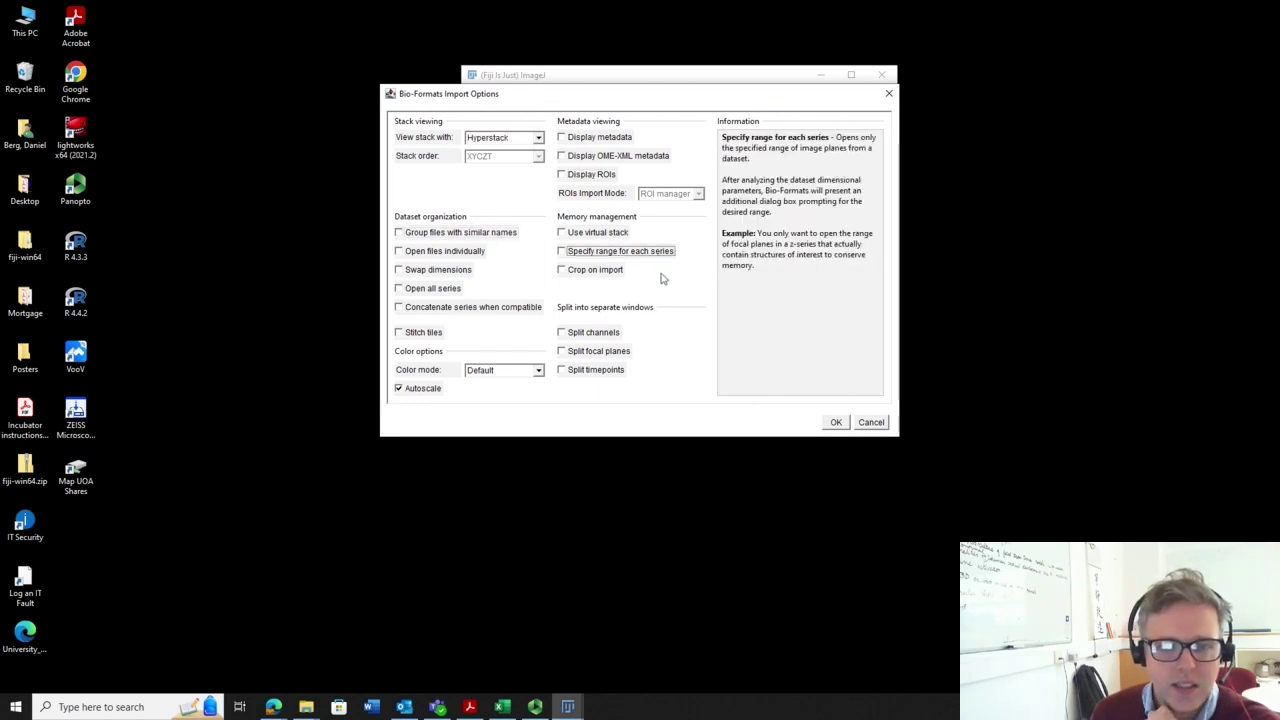
click(836, 422)
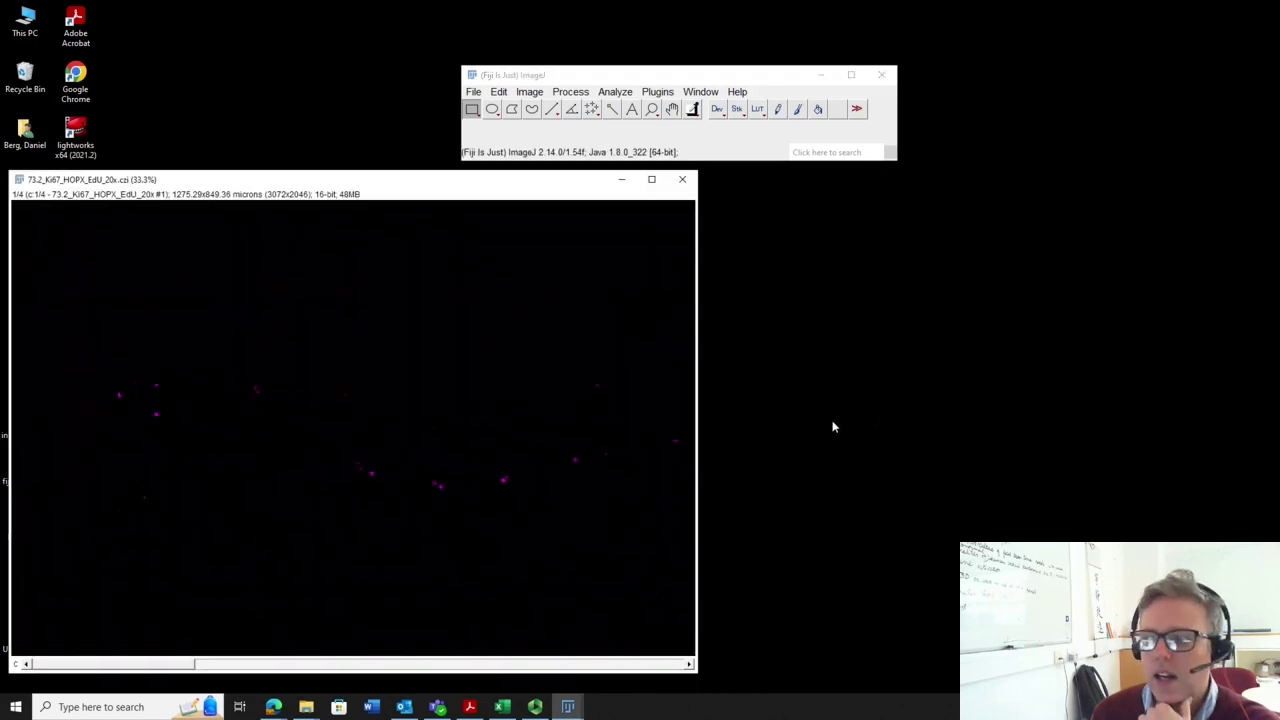
Arrange the image and main windows so both are accessible, and browse the image's channels from the first to the fourth
drag(409, 172, 633, 161)
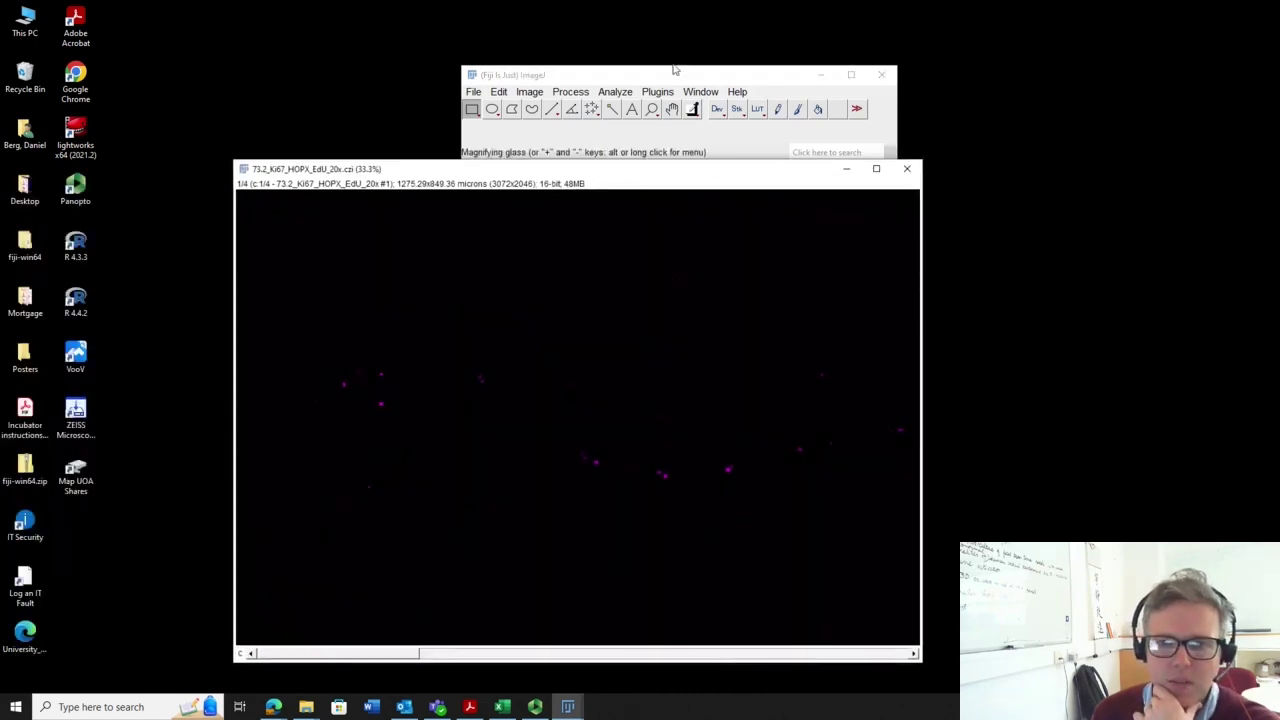
mouse_move(683, 68)
mouse_down()
mouse_move(686, 52)
mouse_move(751, 22)
mouse_up()
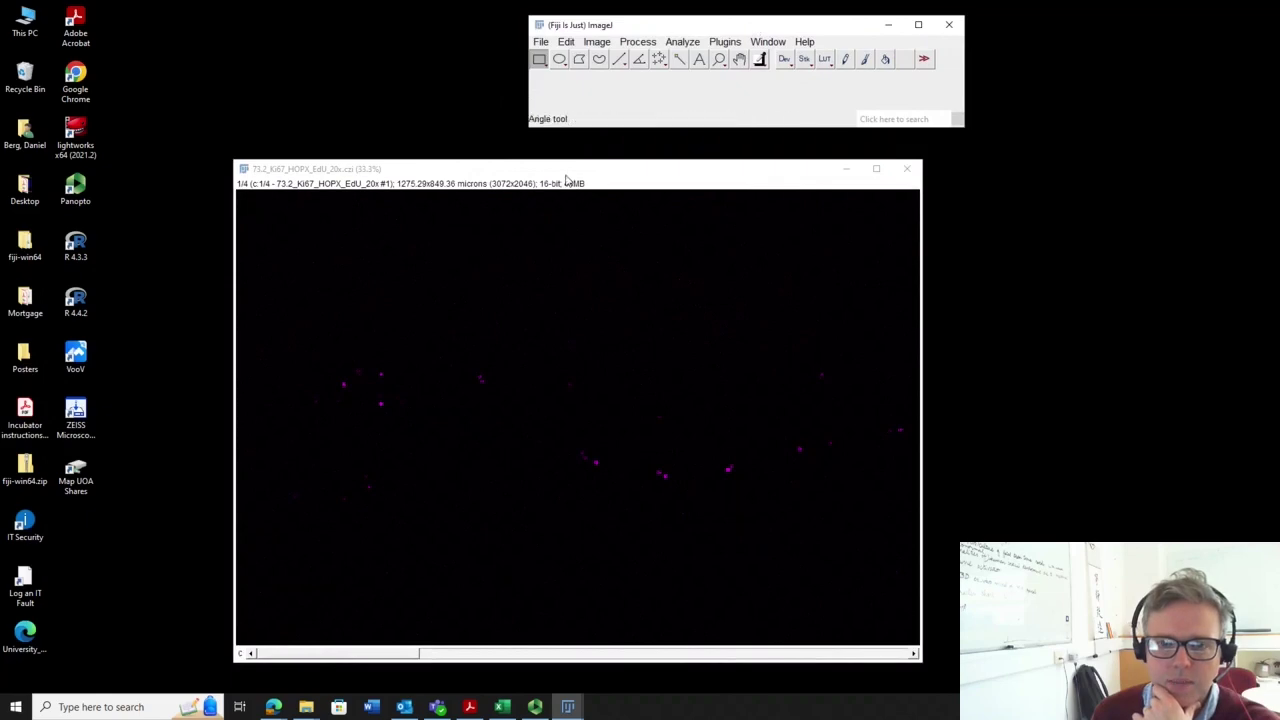
mouse_move(566, 176)
mouse_down()
mouse_move(548, 147)
mouse_move(510, 128)
mouse_up()
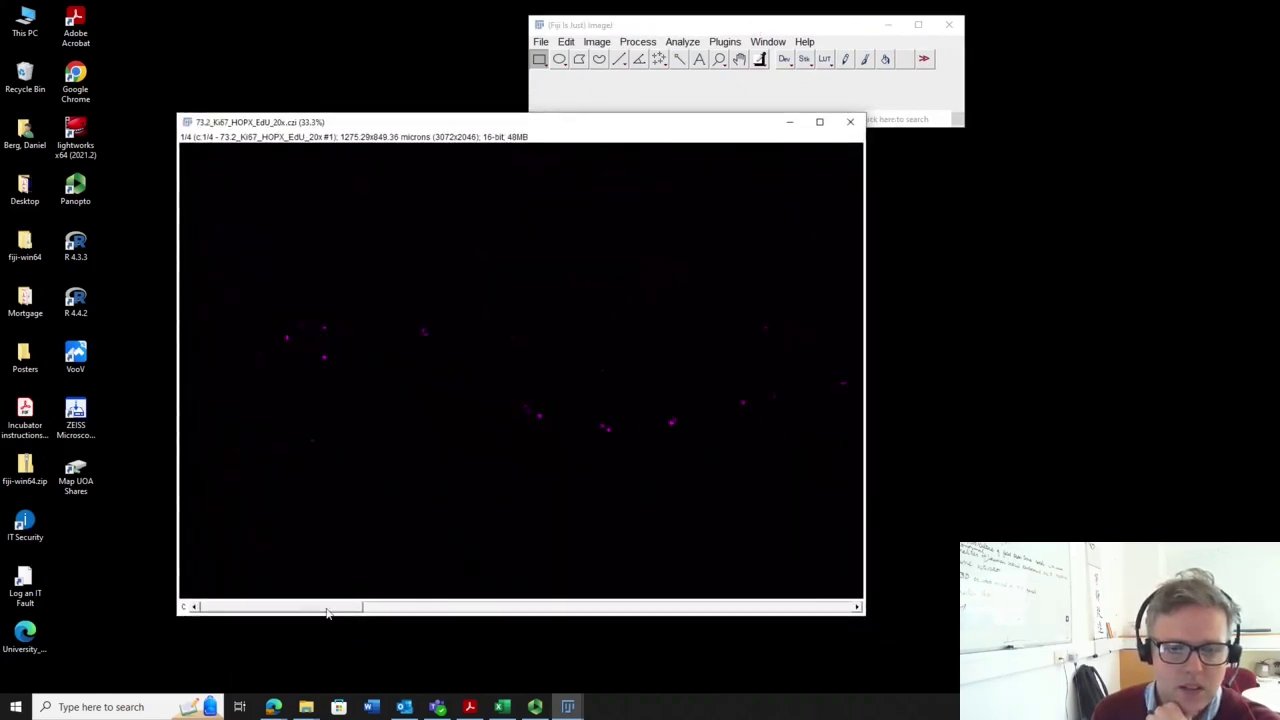
drag(326, 611, 840, 598)
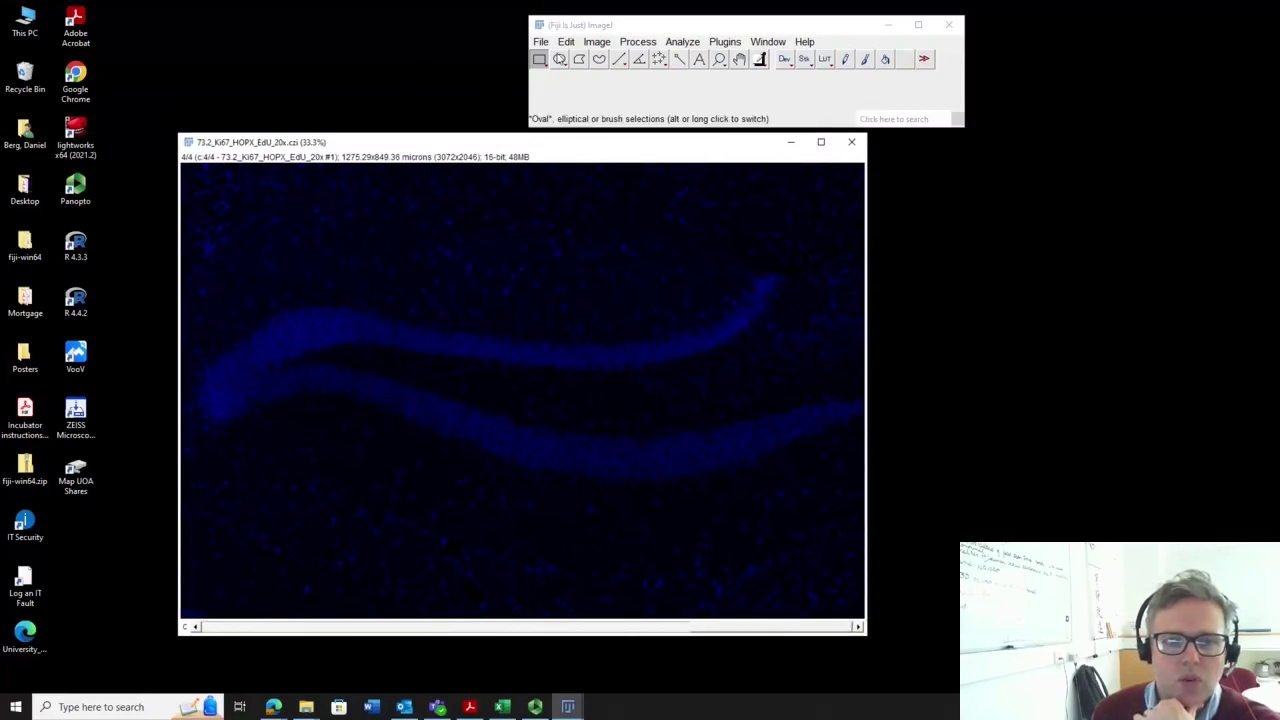
Split the four-channel image into separate single-channel images
click(566, 42)
mouse_move(543, 43)
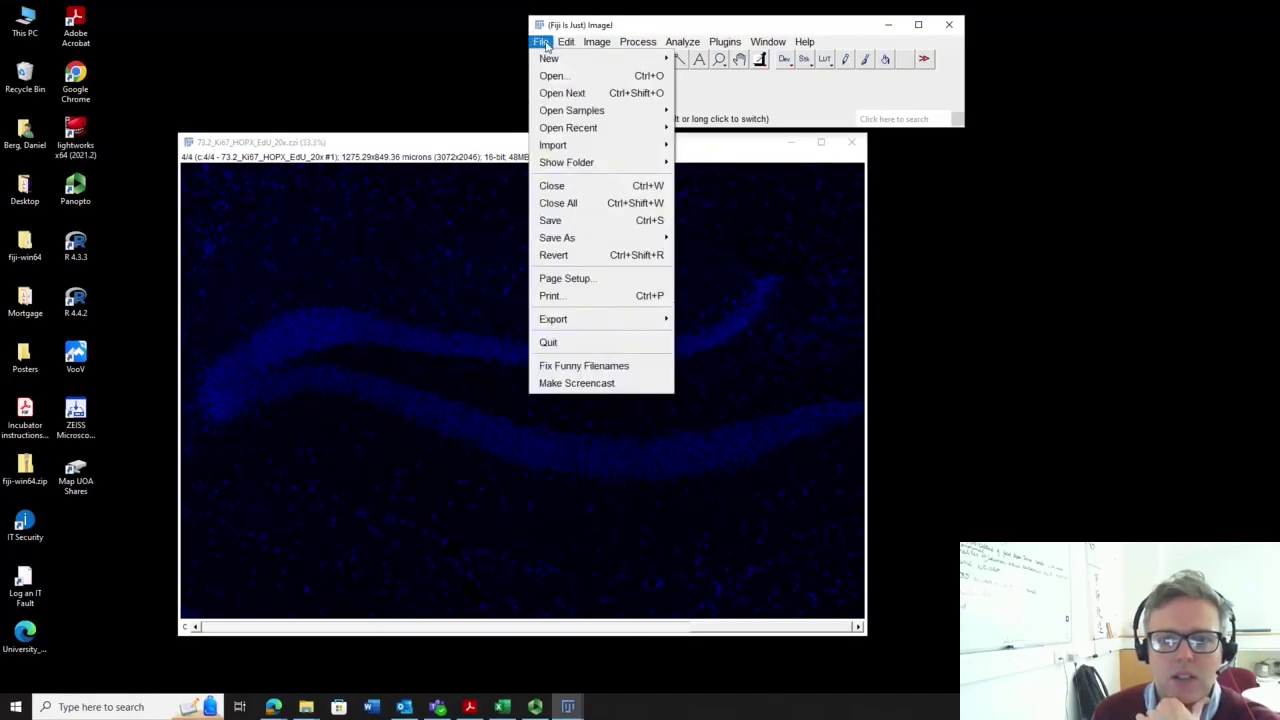
mouse_move(577, 125)
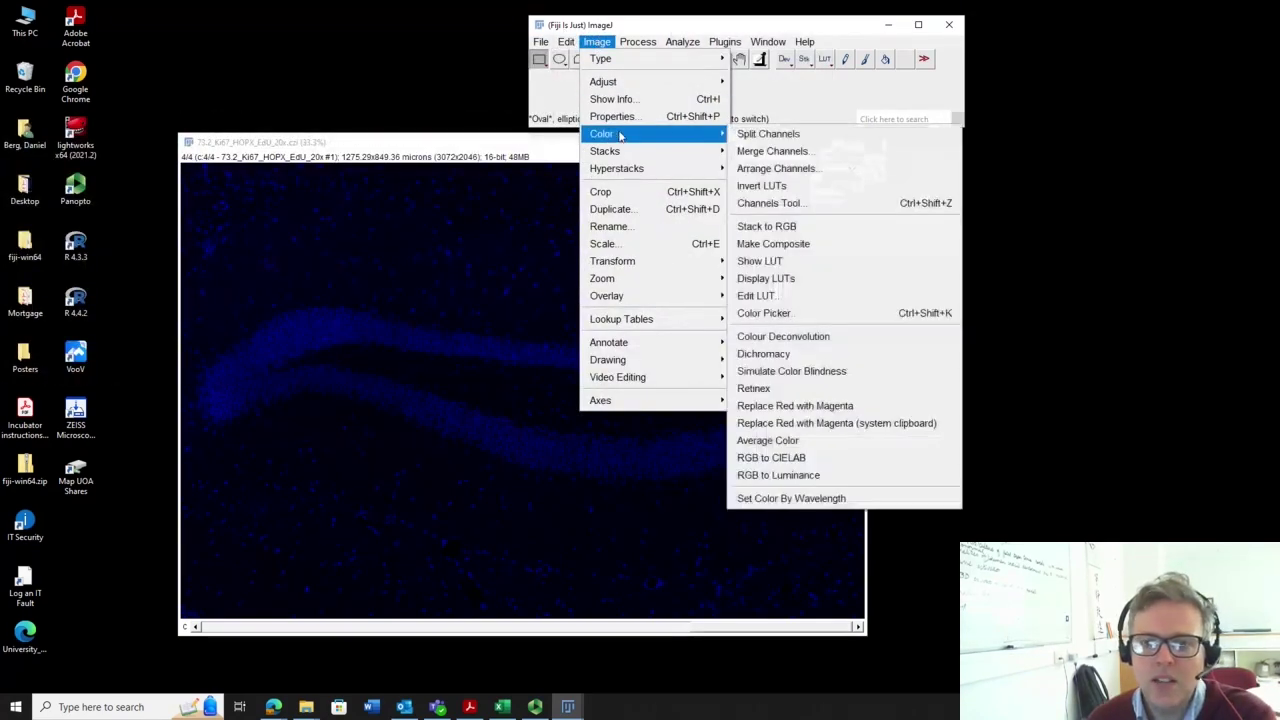
click(808, 142)
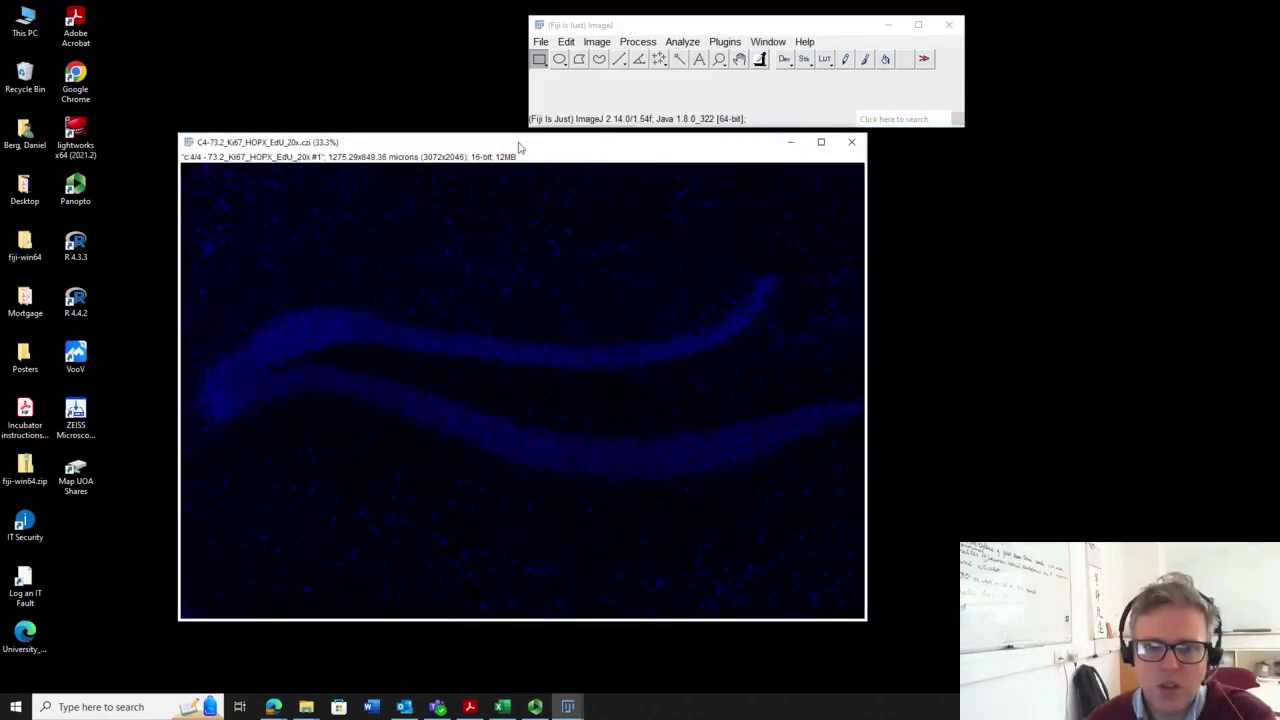
Spread the blue, green and red channel windows apart to view each channel separately
drag(438, 142, 815, 137)
drag(445, 143, 240, 47)
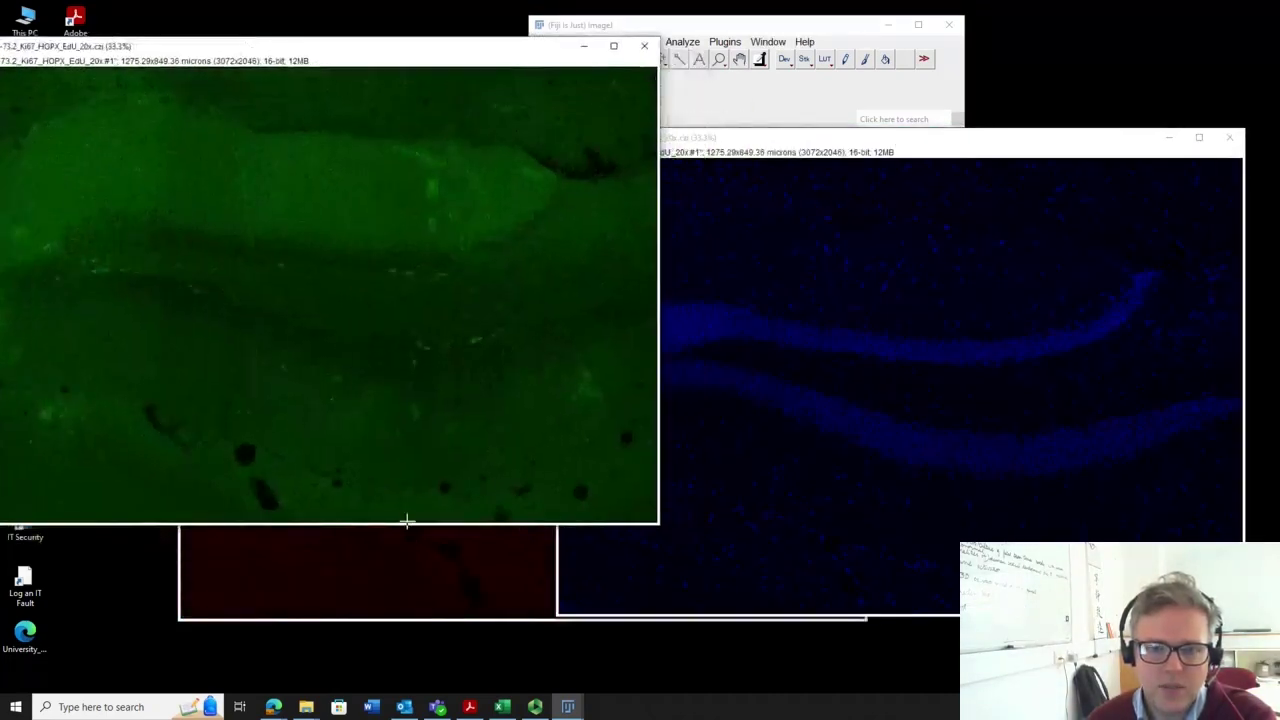
click(410, 535)
drag(537, 143, 473, 151)
Merge the split channels into one composite, assigning images C1 to C4 in order to red, green, blue and gray
click(665, 17)
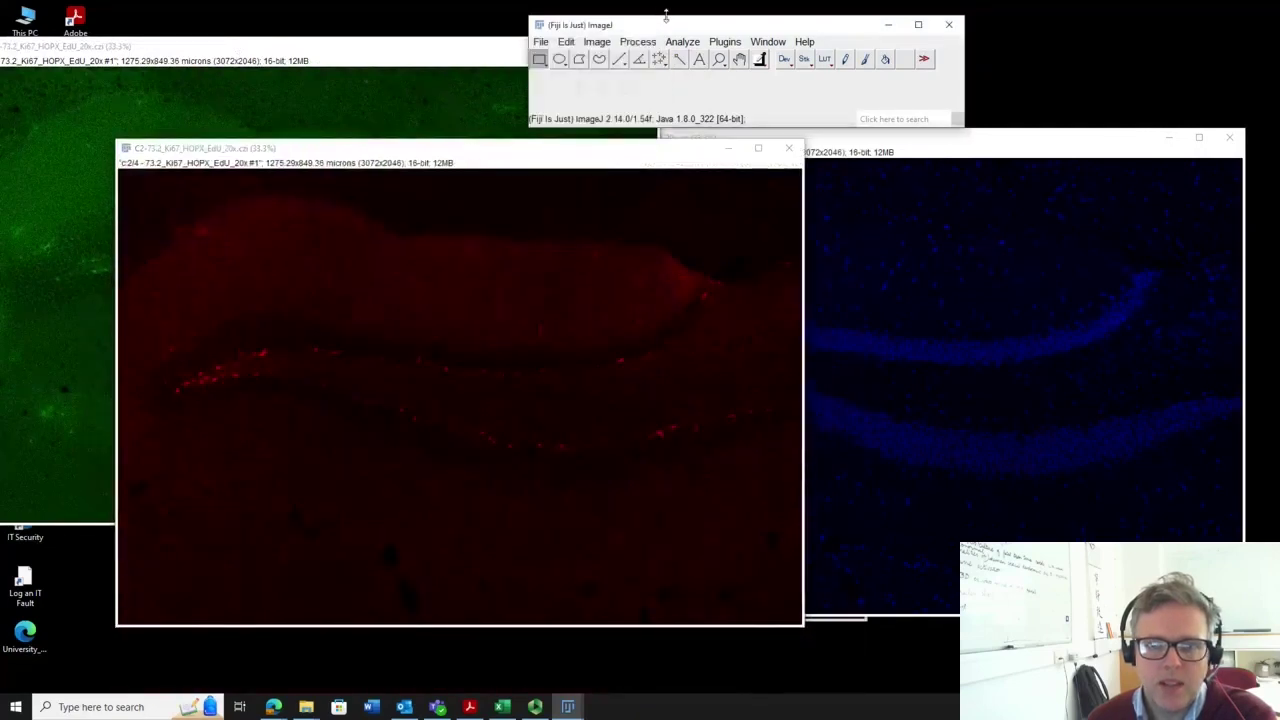
click(575, 42)
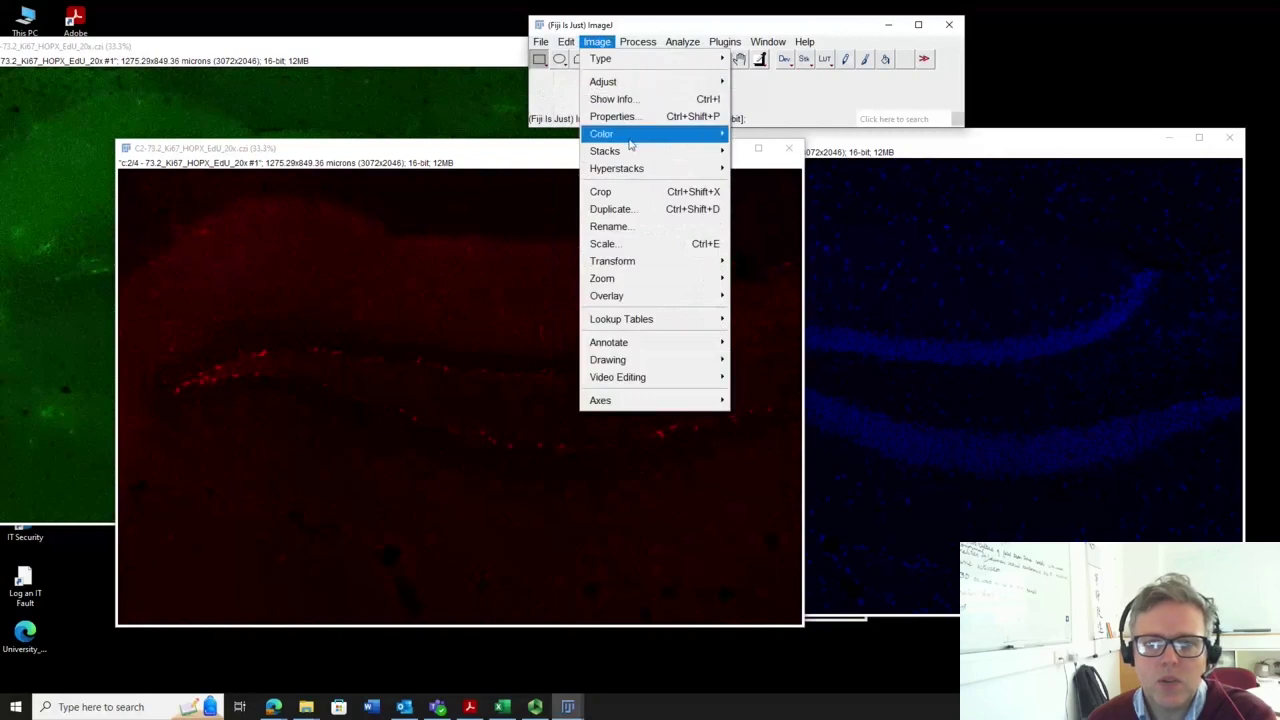
mouse_move(630, 140)
click(772, 151)
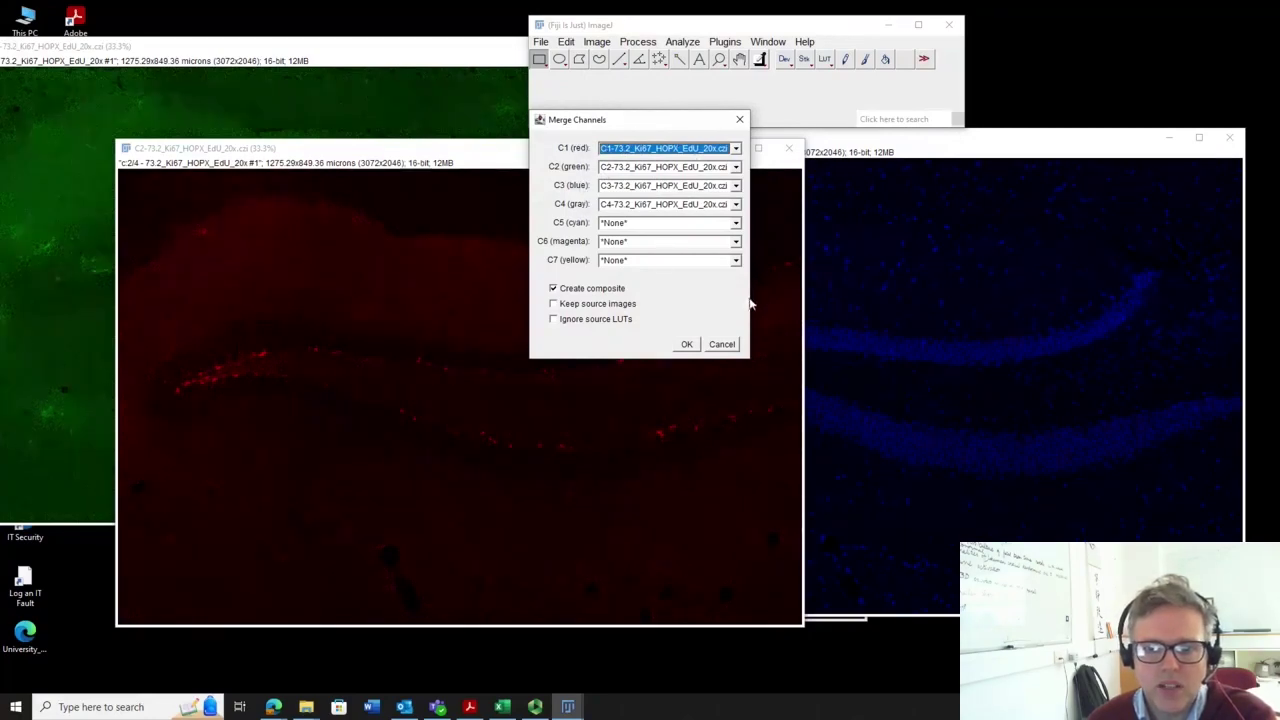
click(735, 205)
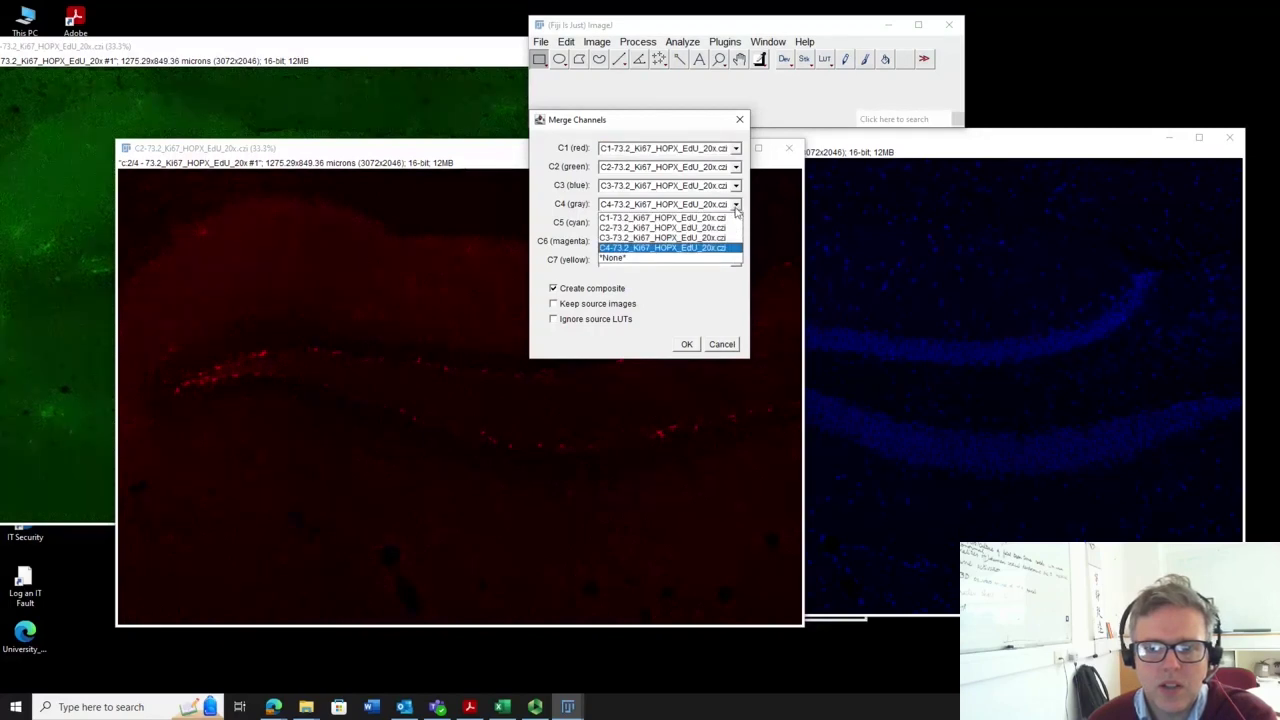
click(692, 302)
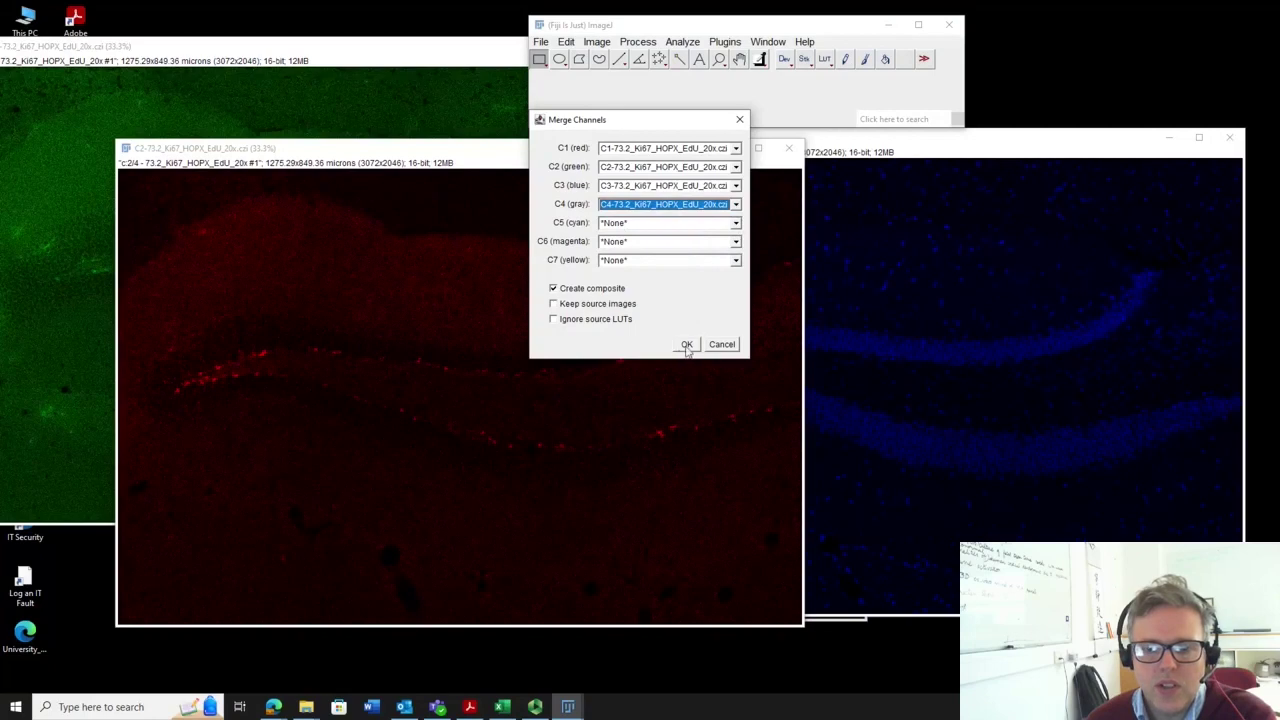
click(554, 289)
click(687, 344)
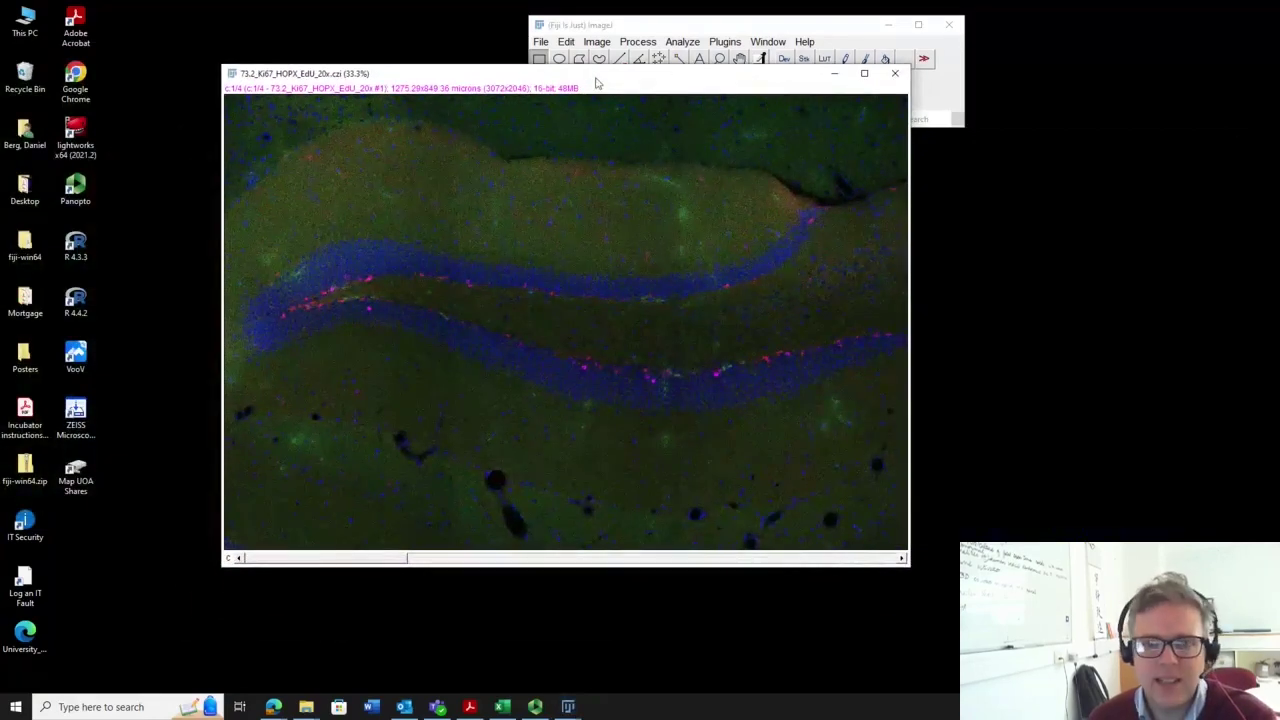
Examine the labelled cells along the inner edge of the blue layer at 300% in a slightly enlarged composite window
drag(594, 76, 557, 143)
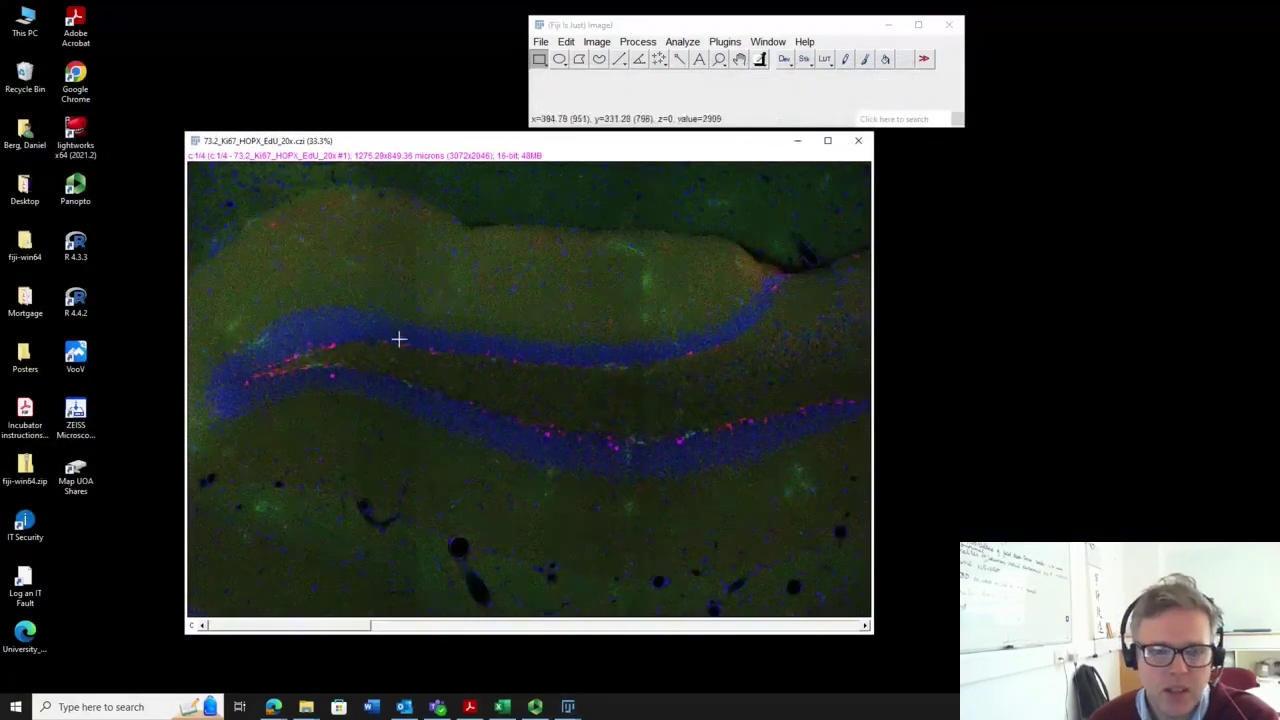
scroll(384, 330, up, 5)
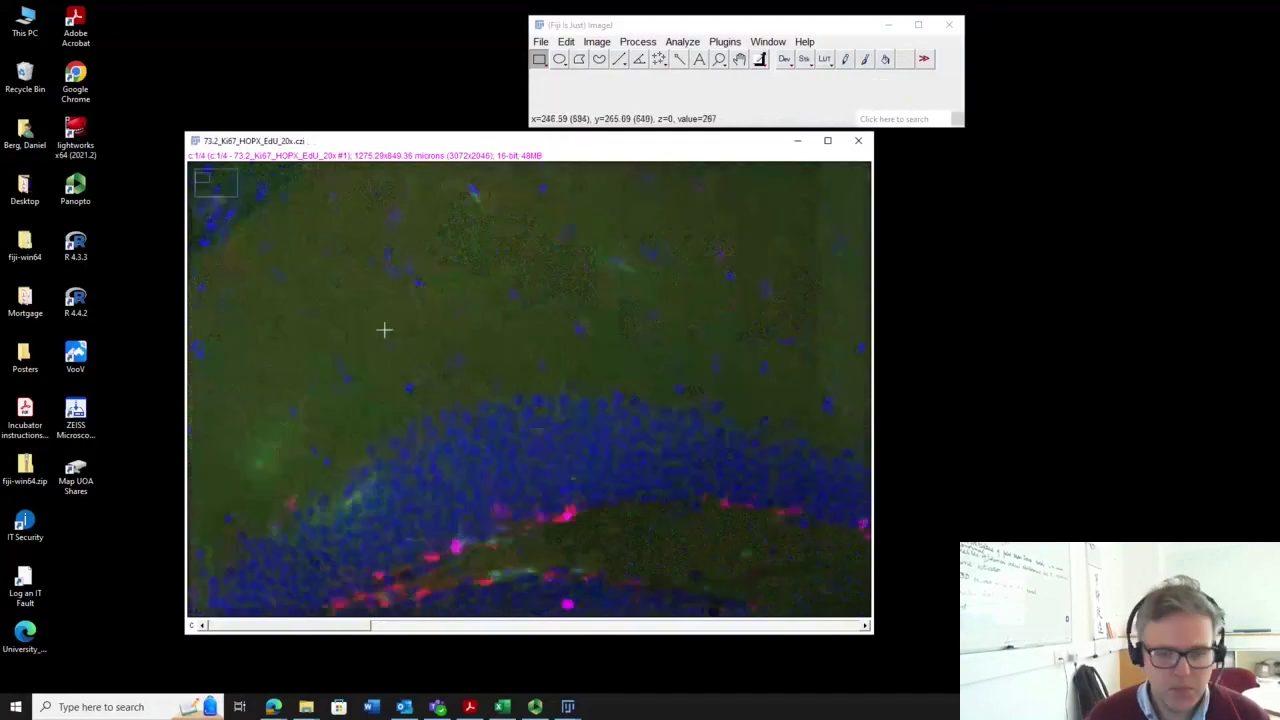
scroll(617, 437, down, 3)
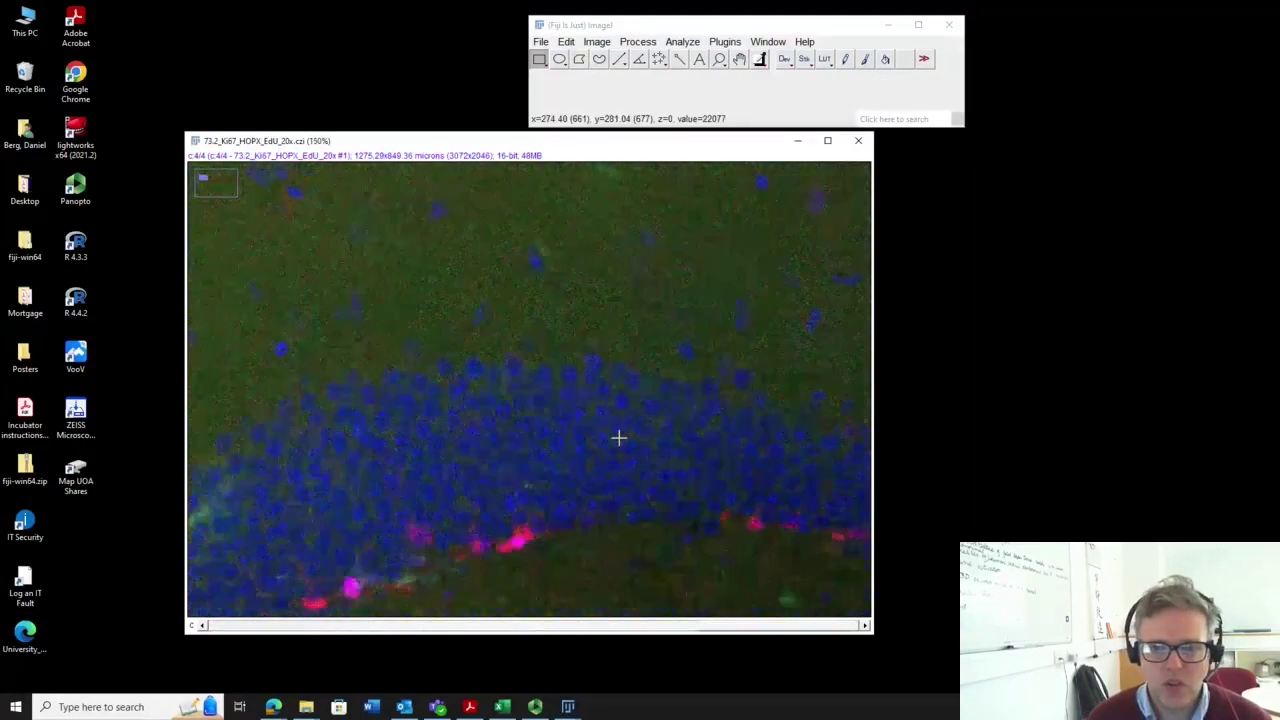
scroll(530, 373, up, 2)
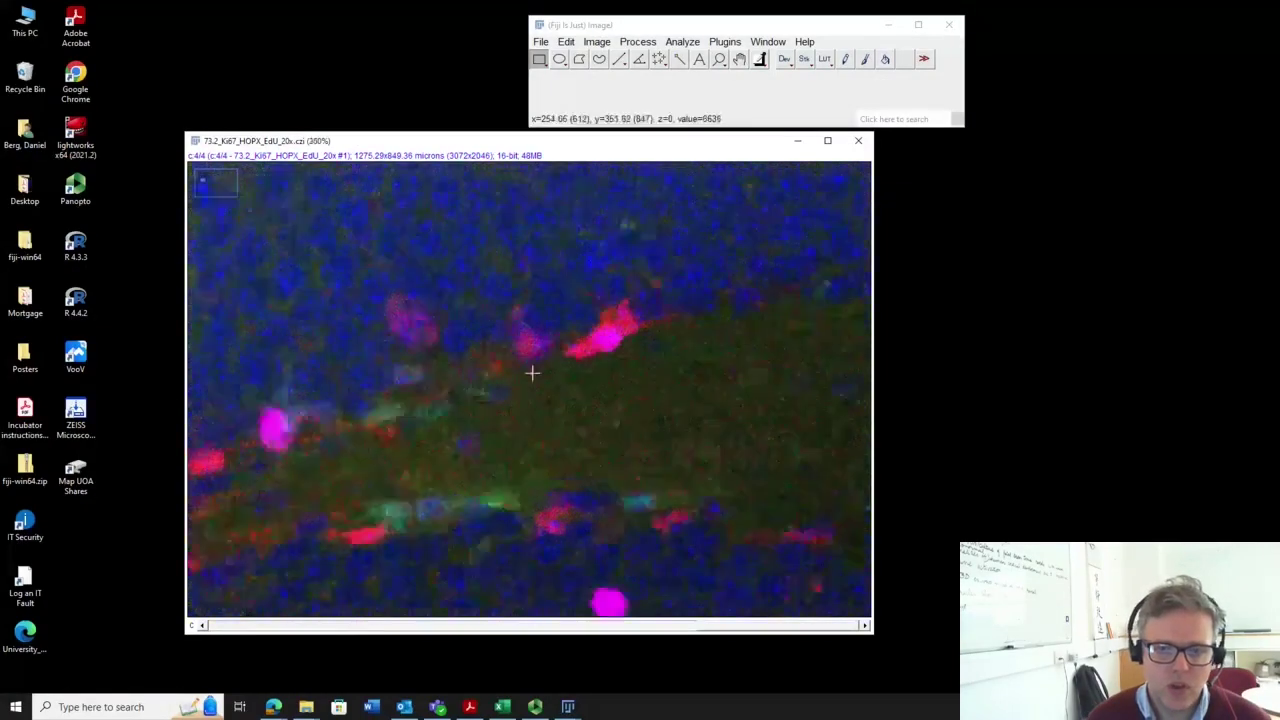
drag(666, 143, 586, 106)
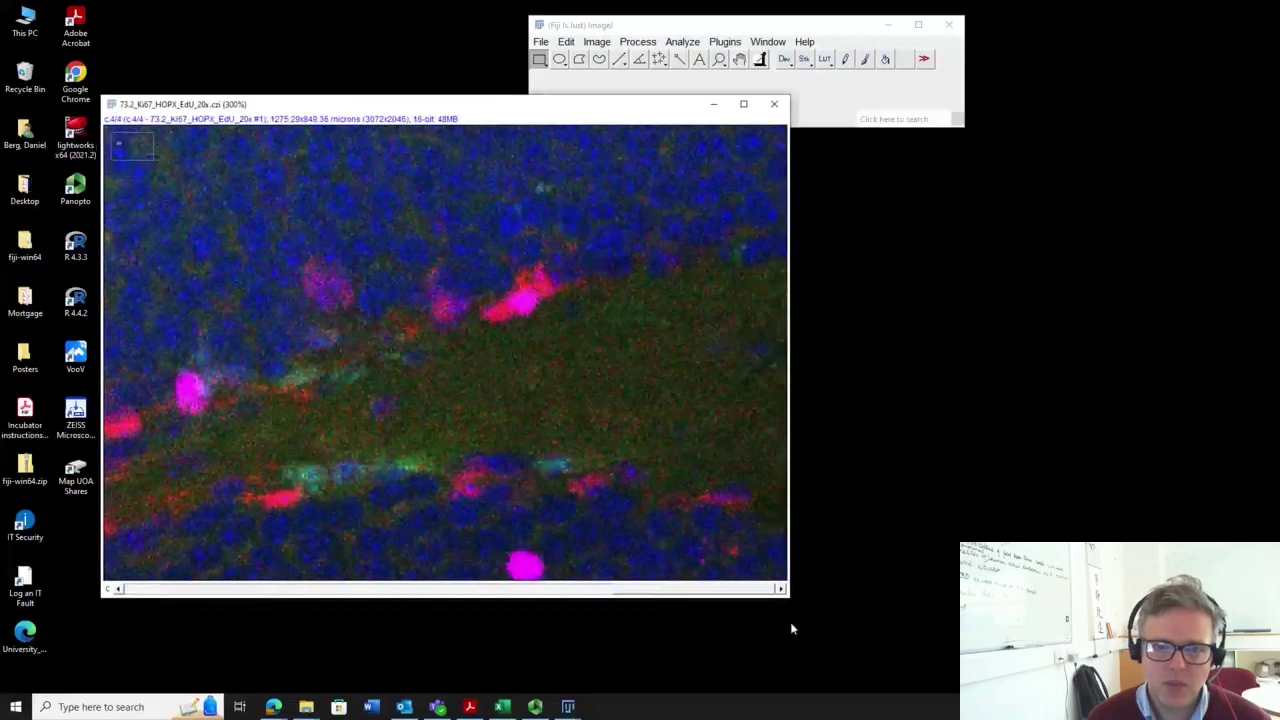
drag(791, 601, 820, 634)
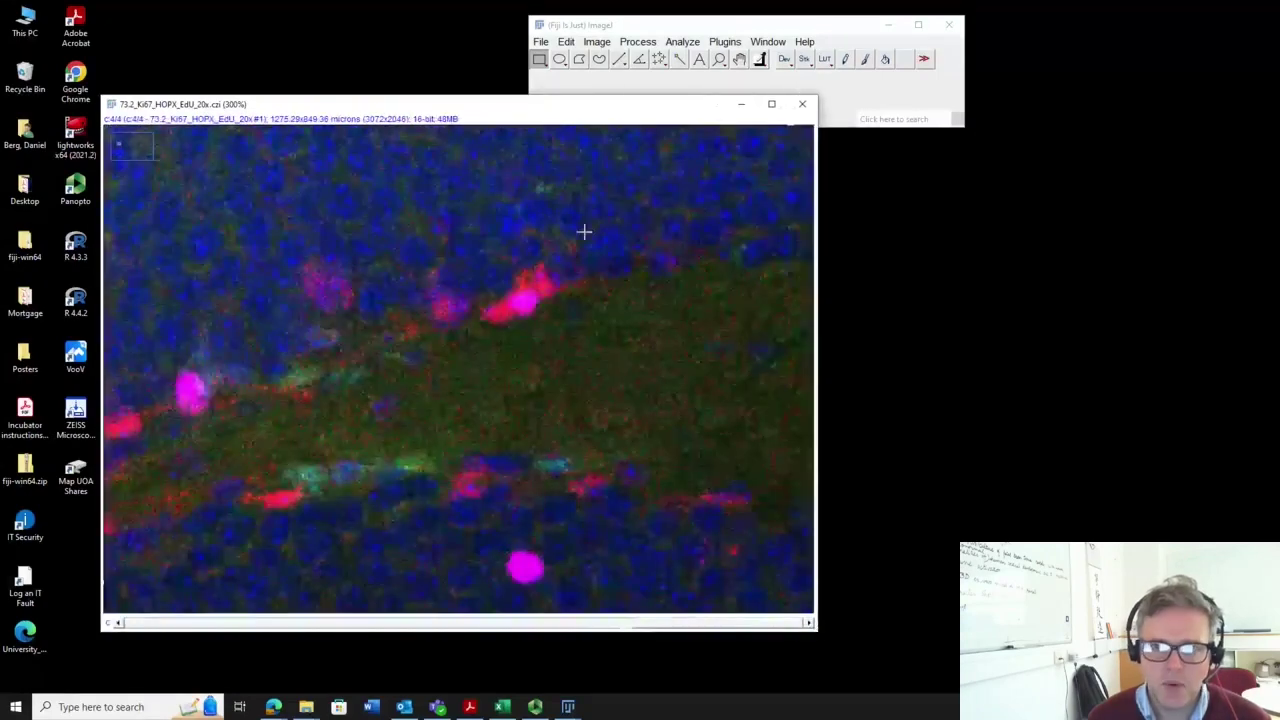
Open the Channels Tool for the composite and place it and the main window beside the image
click(675, 28)
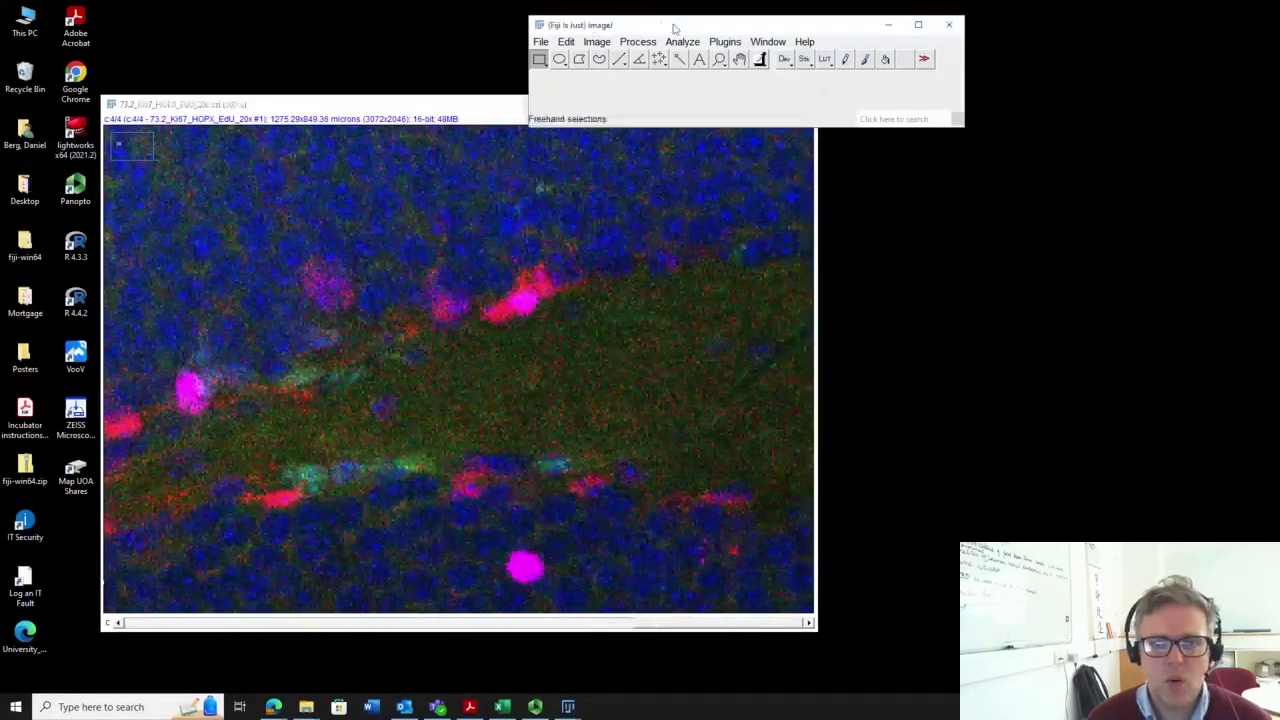
drag(675, 28, 896, 50)
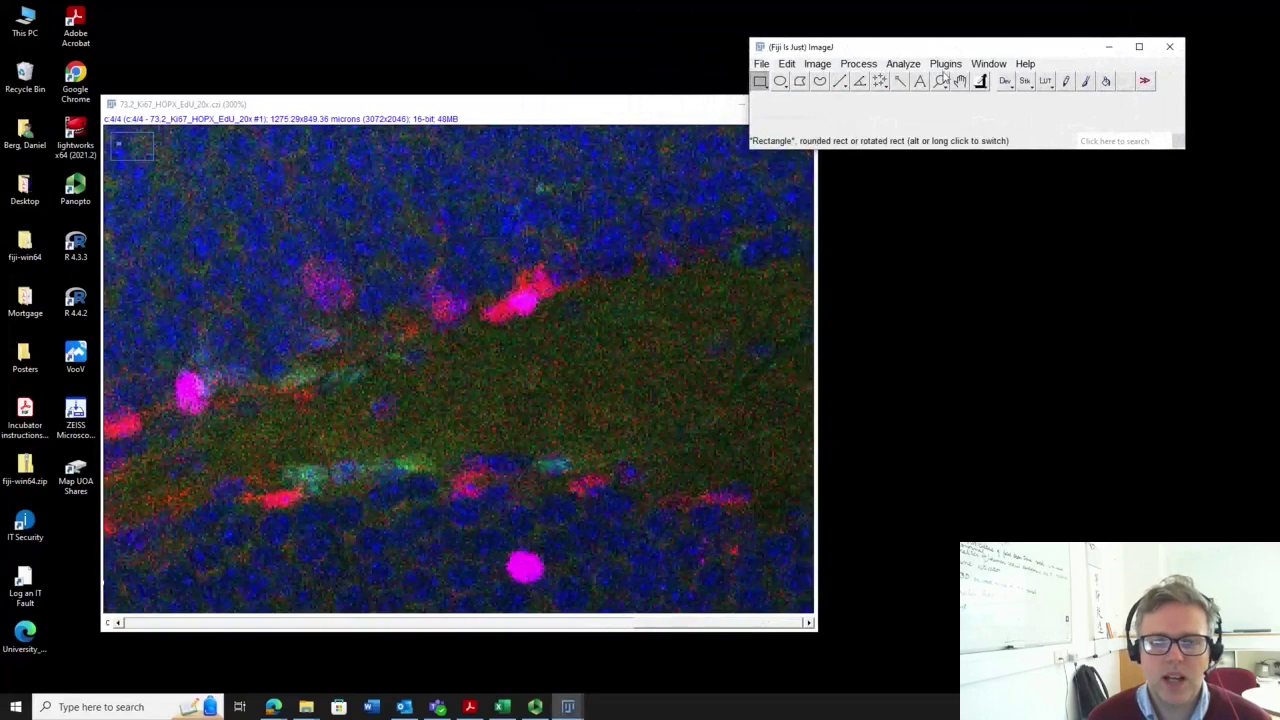
click(818, 64)
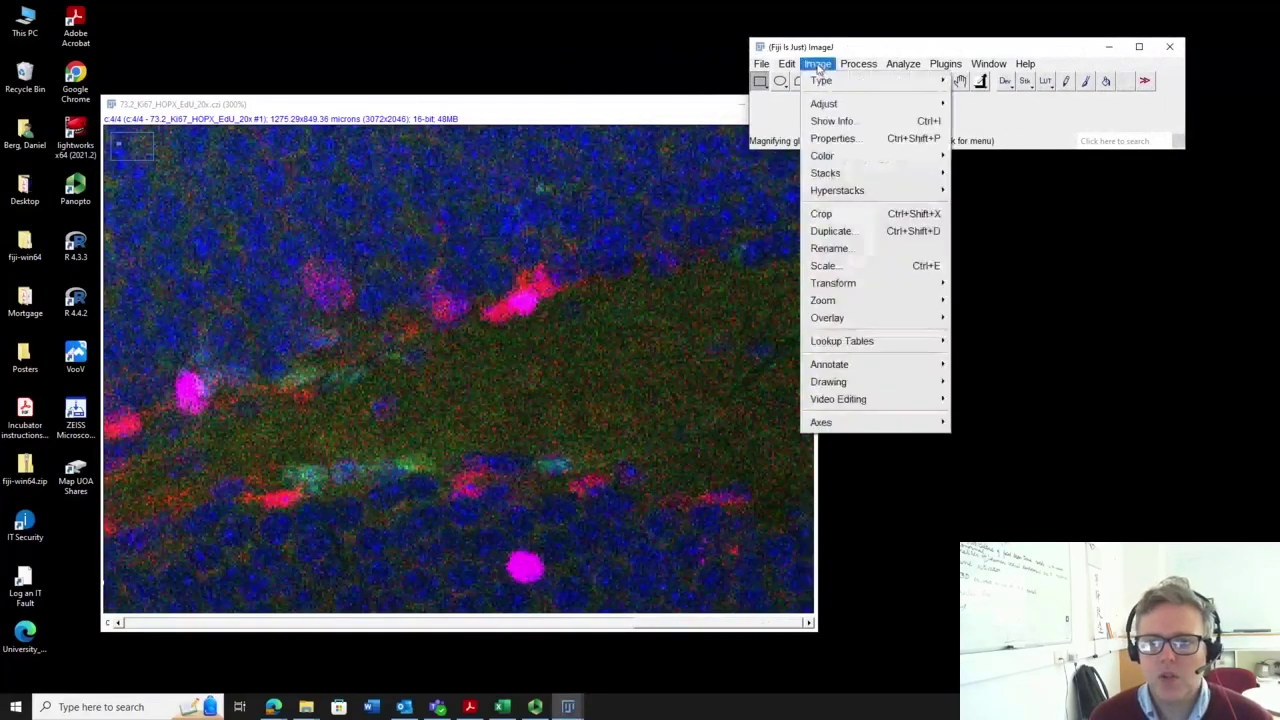
mouse_move(770, 63)
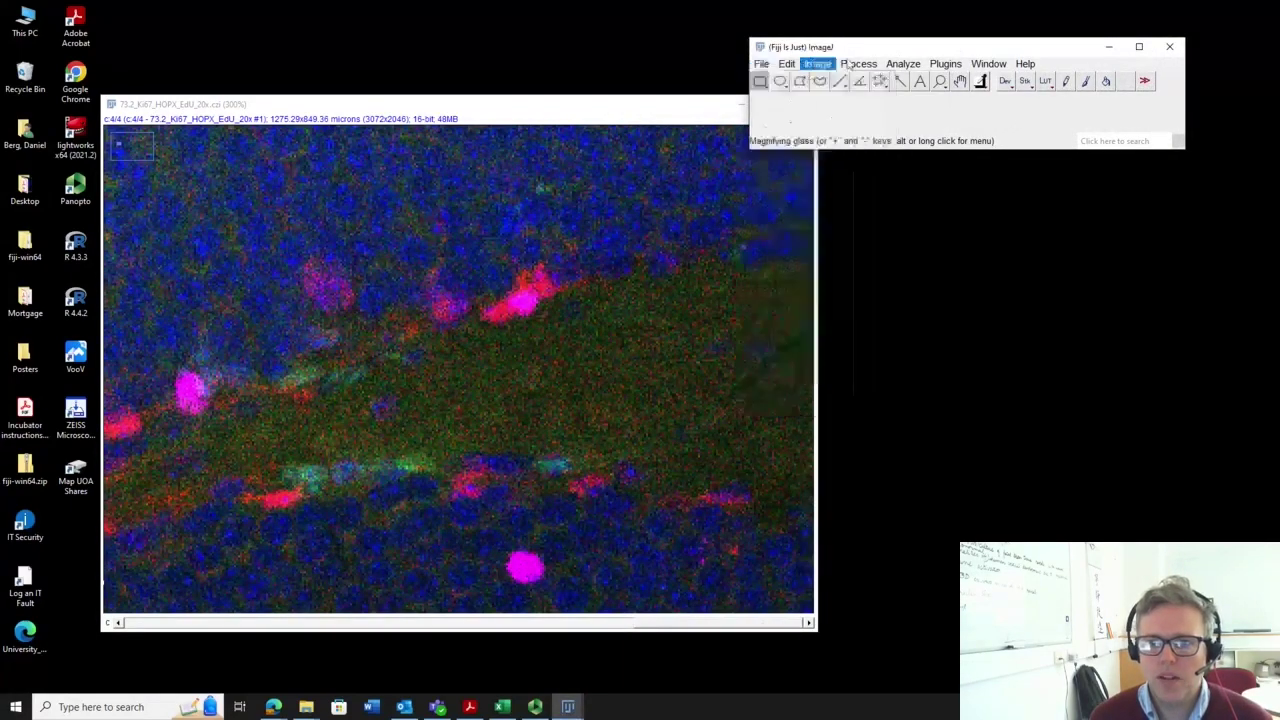
mouse_move(818, 68)
mouse_move(848, 157)
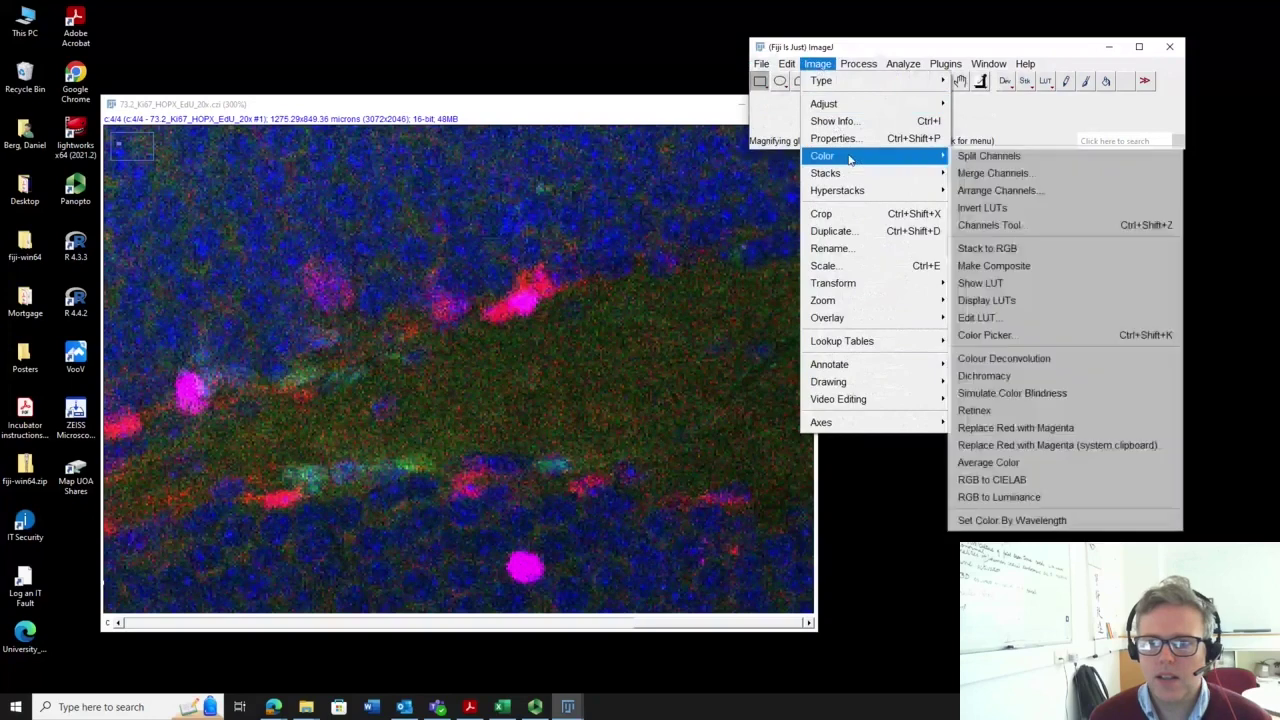
click(1016, 230)
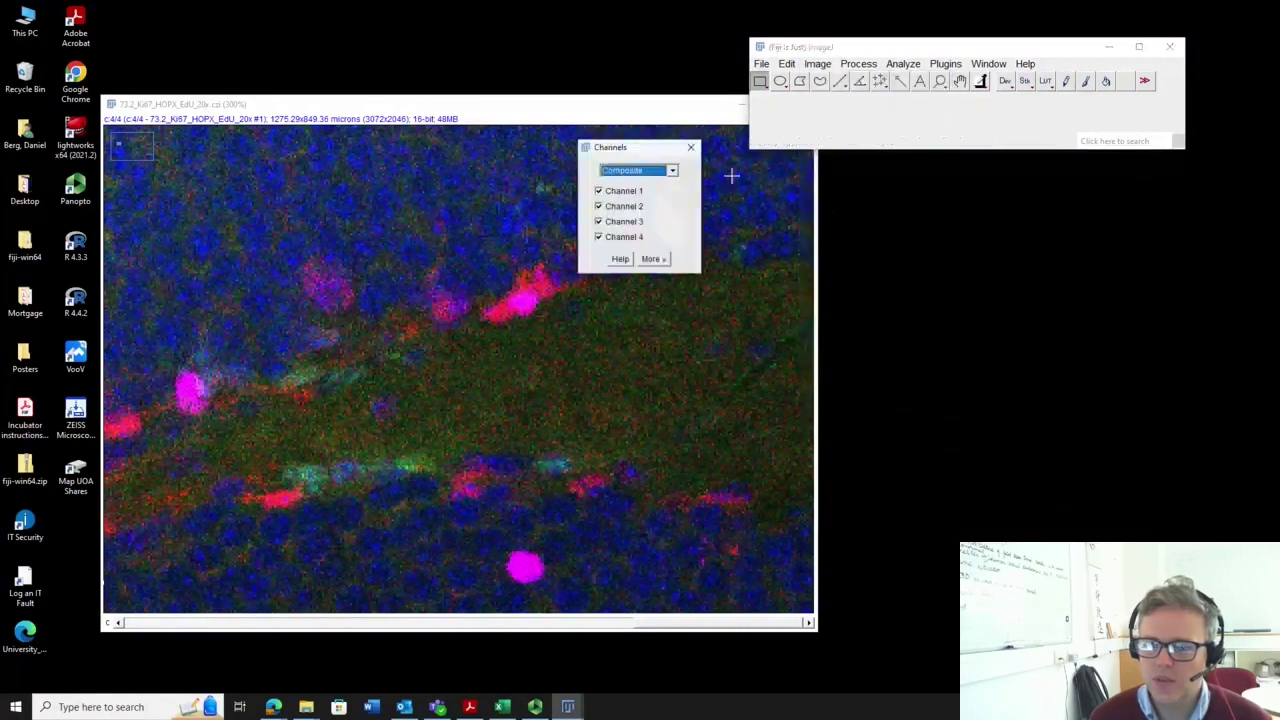
drag(637, 150, 980, 260)
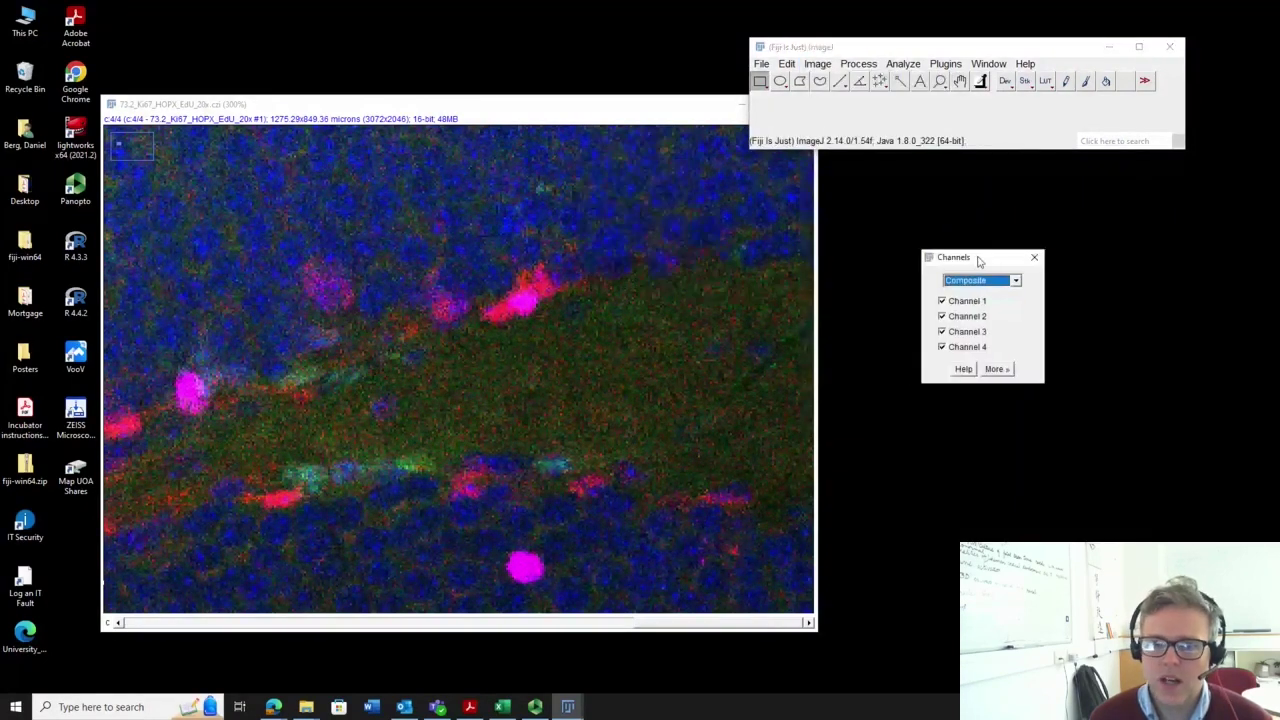
Toggle Channel 1 off and on twice to compare the composite with and without it, and inspect the bright magenta cell up close
click(942, 301)
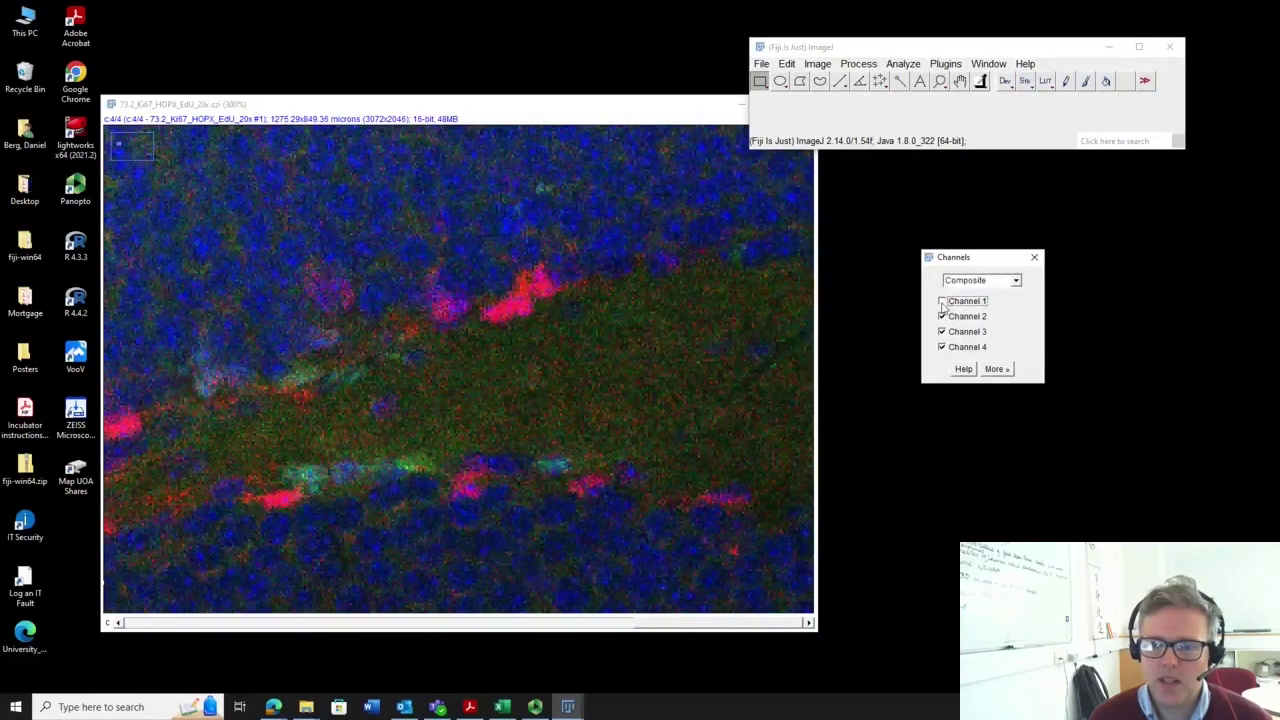
click(942, 302)
click(942, 302)
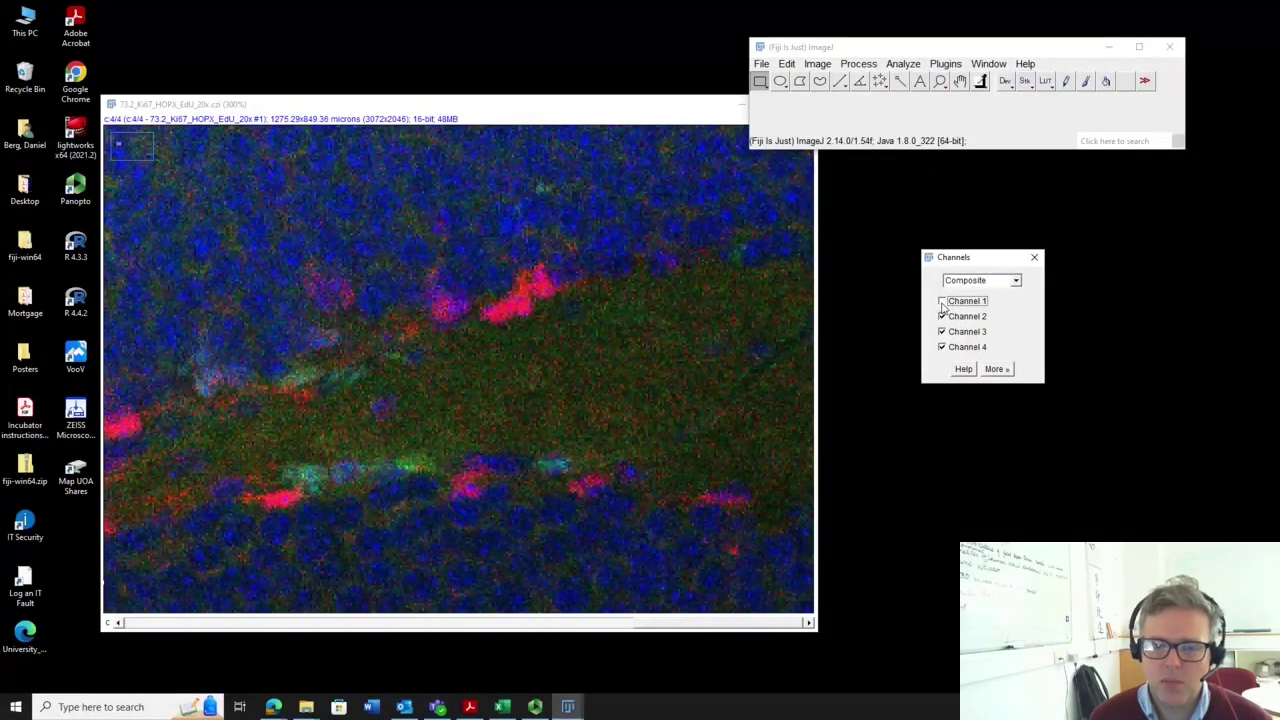
click(942, 302)
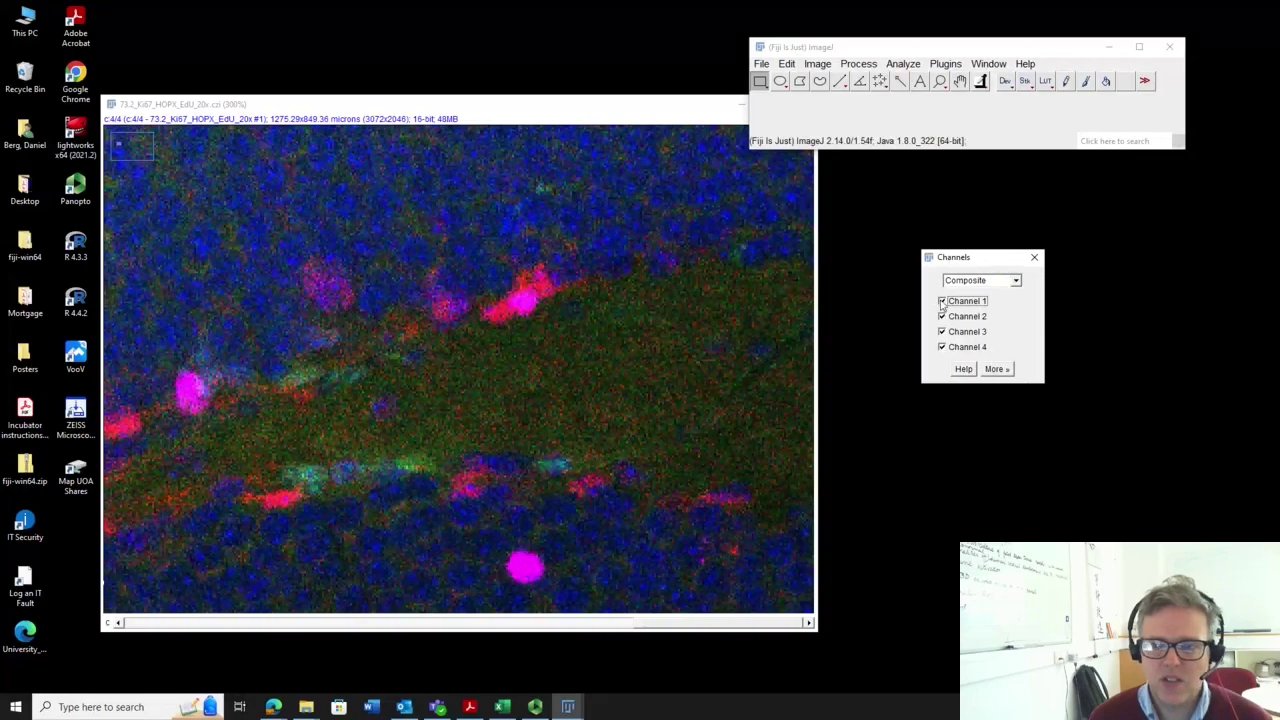
scroll(523, 300, up, 2)
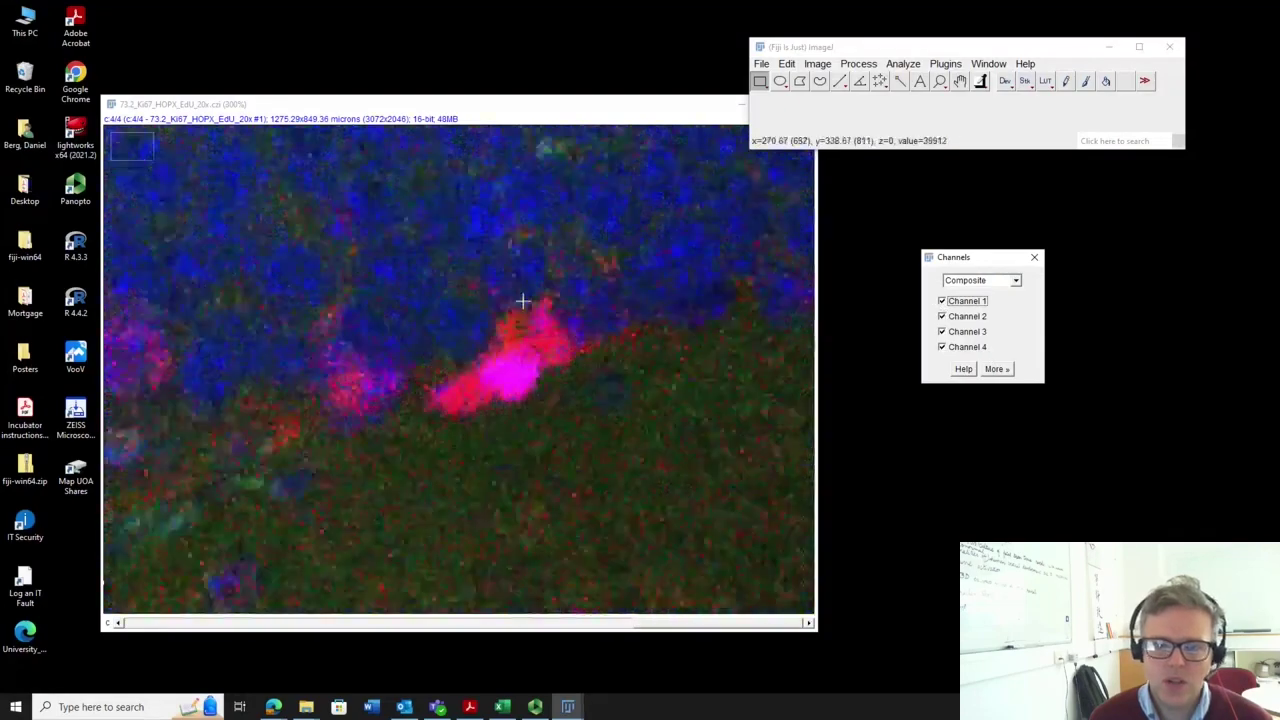
Hide Channels 1, 4 and 3 to view the labelled cell in Channel 2 alone
click(942, 302)
click(942, 348)
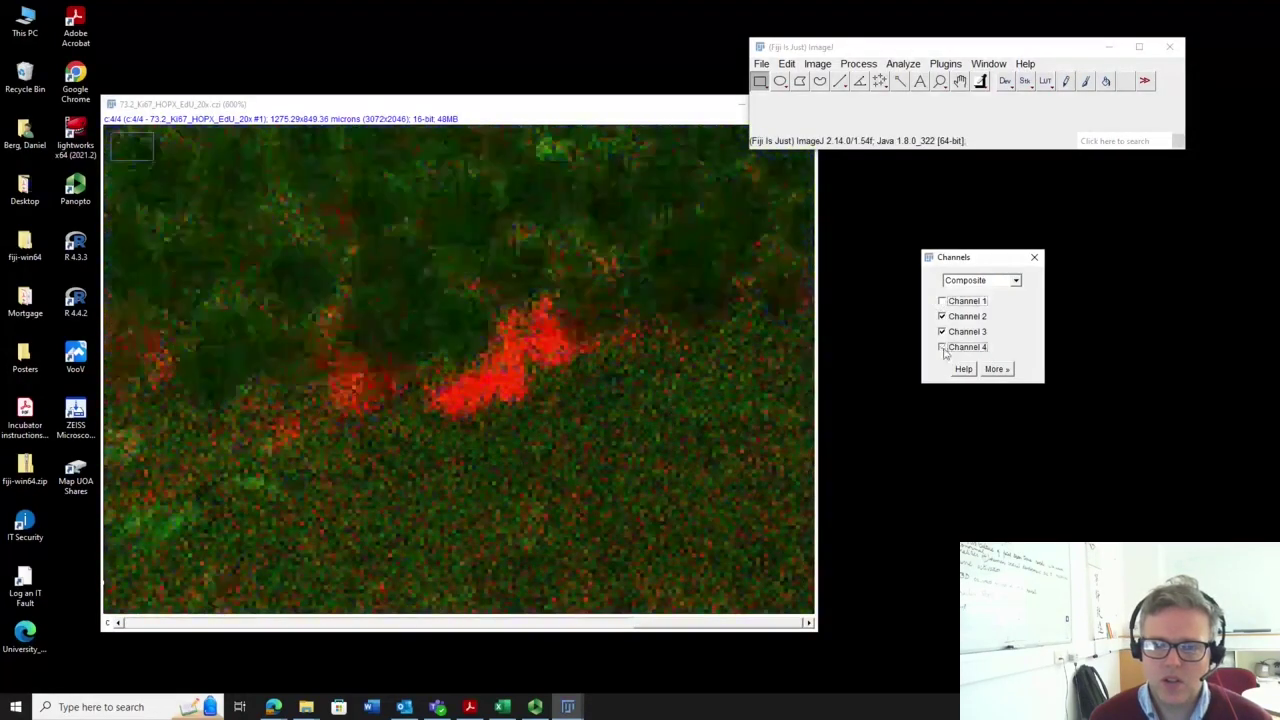
scroll(507, 350, down, 2)
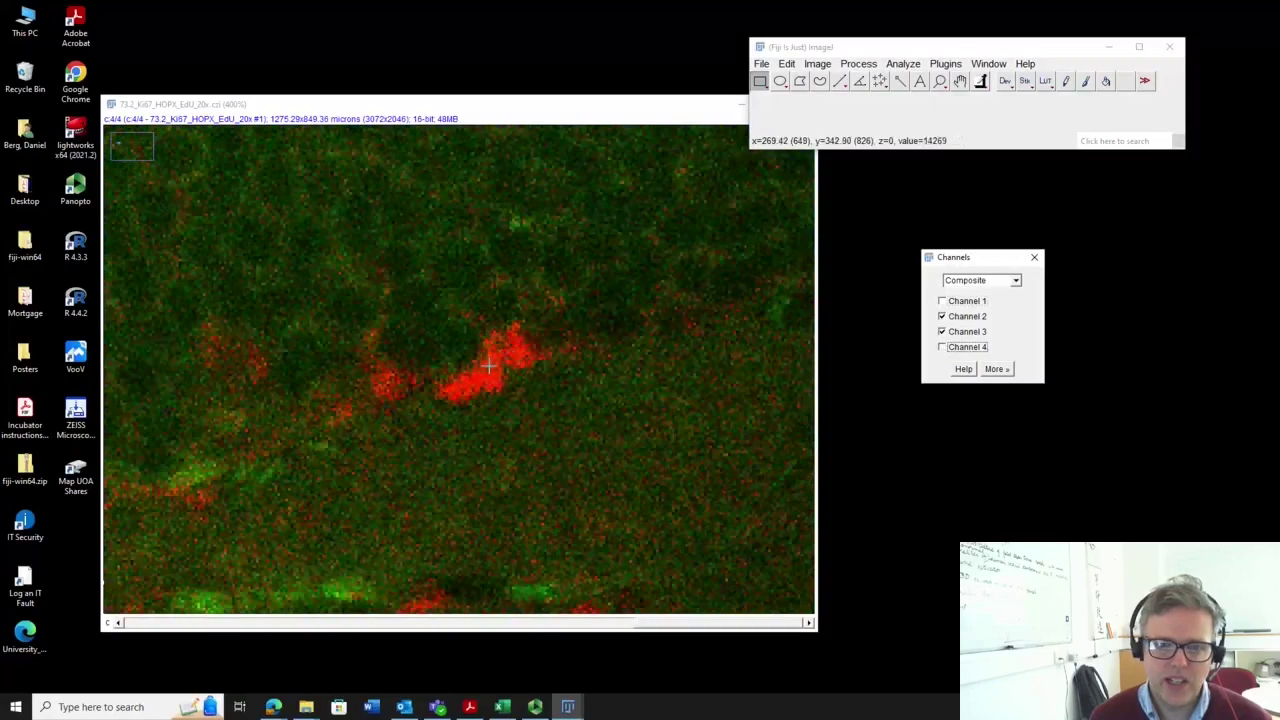
click(942, 332)
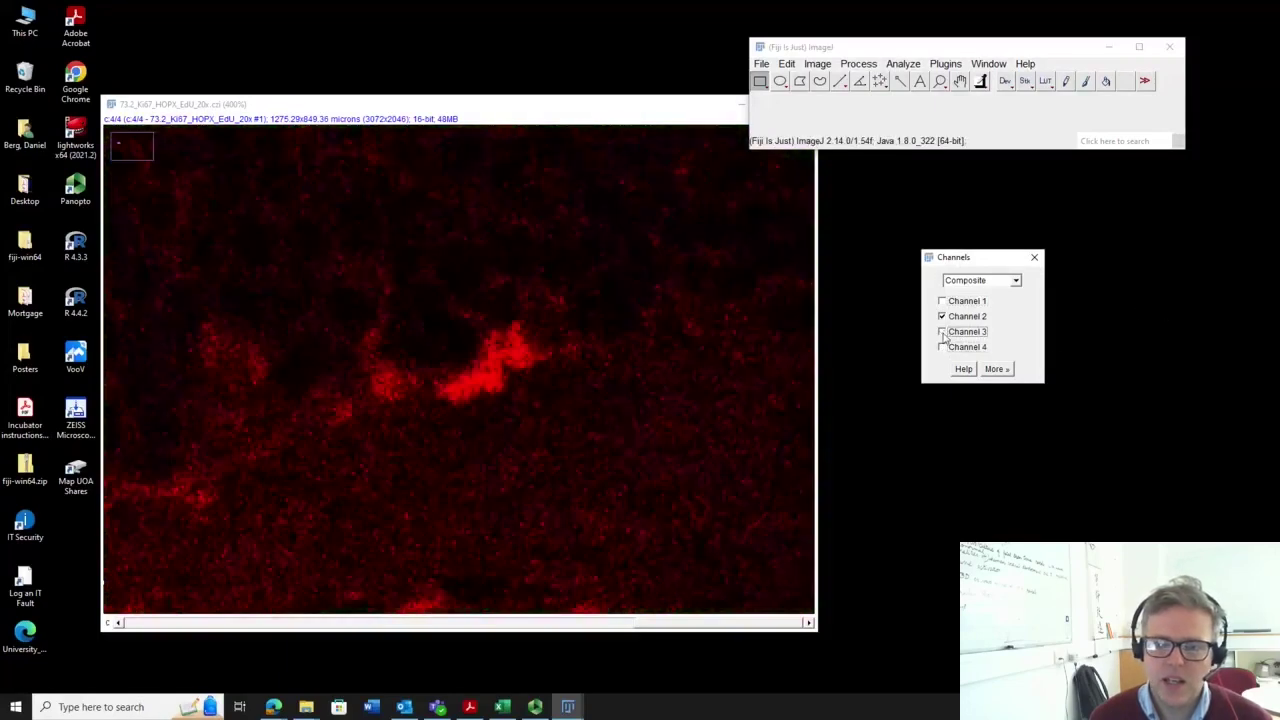
Toggle Channels 1 and 2 to compare their overlap in the bright cell up to 1600% zoom, leaving only Channel 2 shown
click(941, 301)
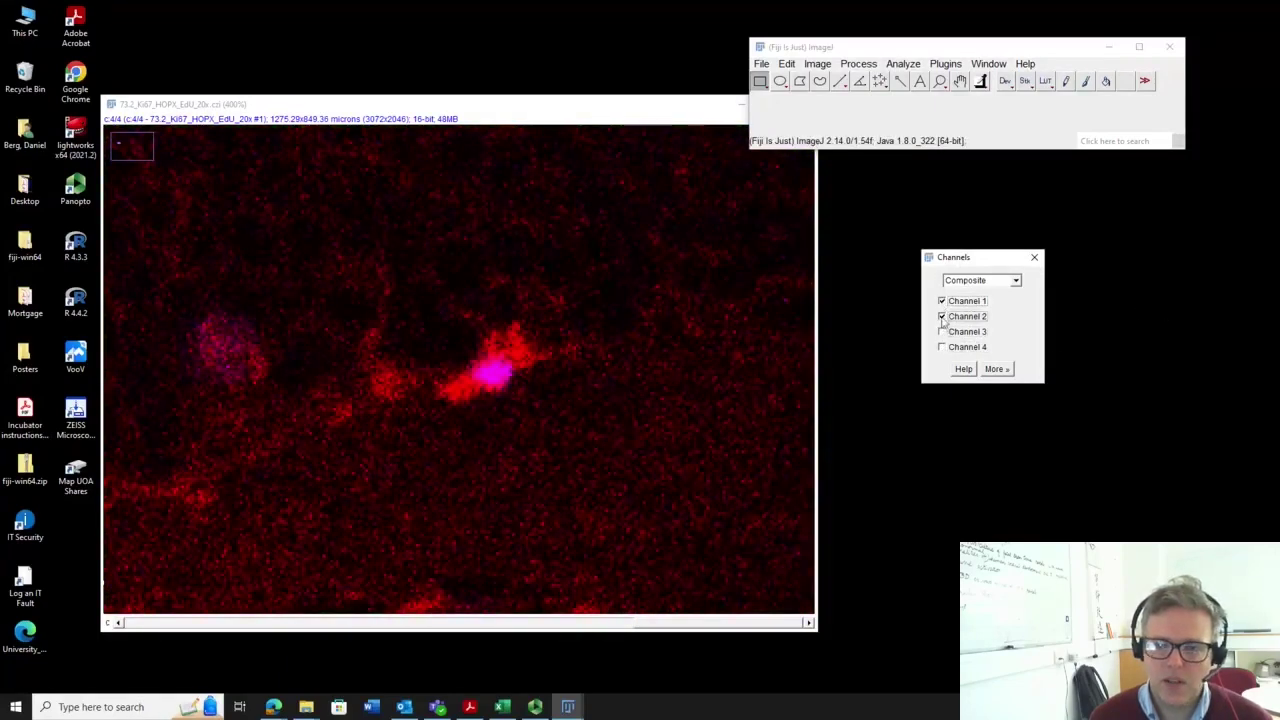
click(941, 316)
click(941, 316)
click(942, 302)
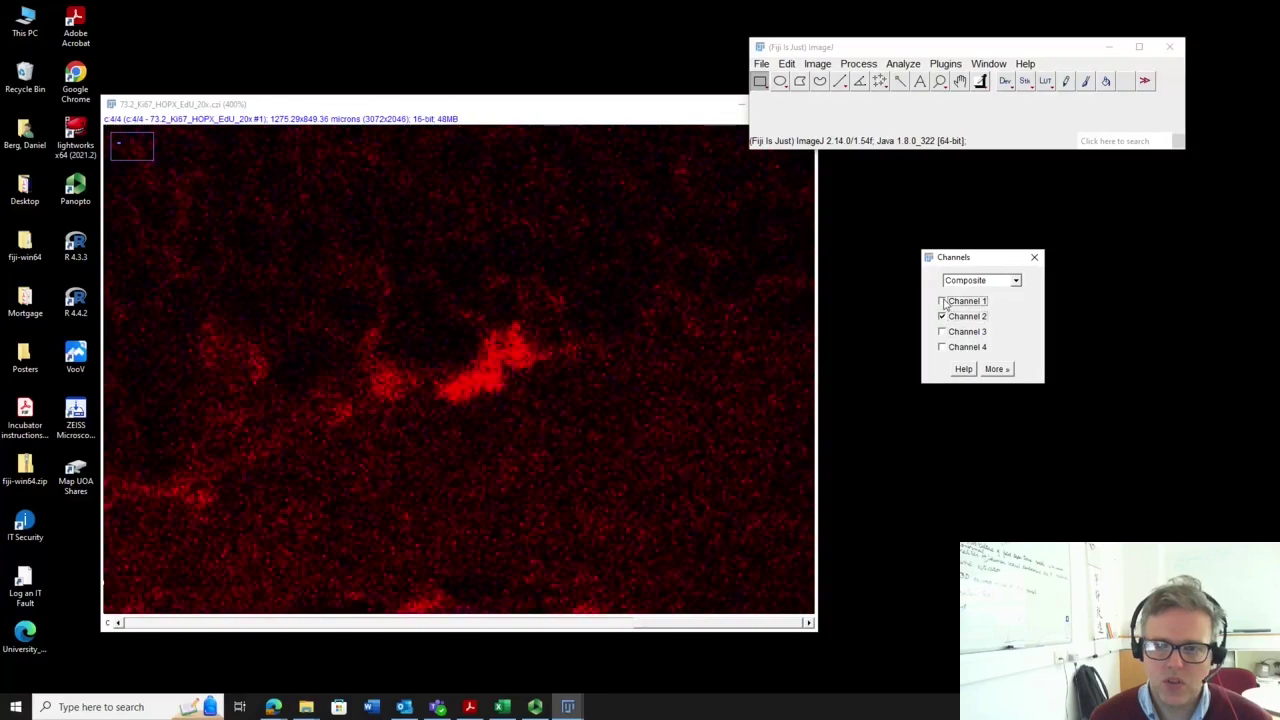
click(941, 301)
scroll(496, 386, up, 3)
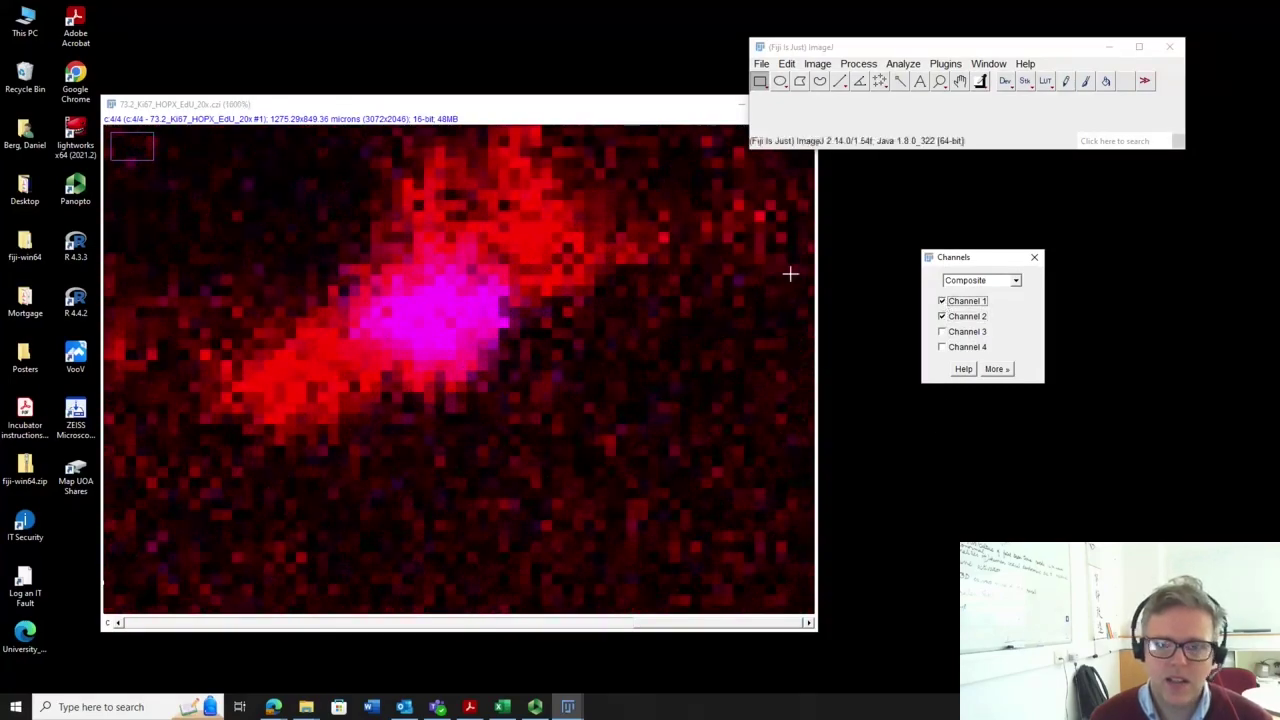
click(942, 302)
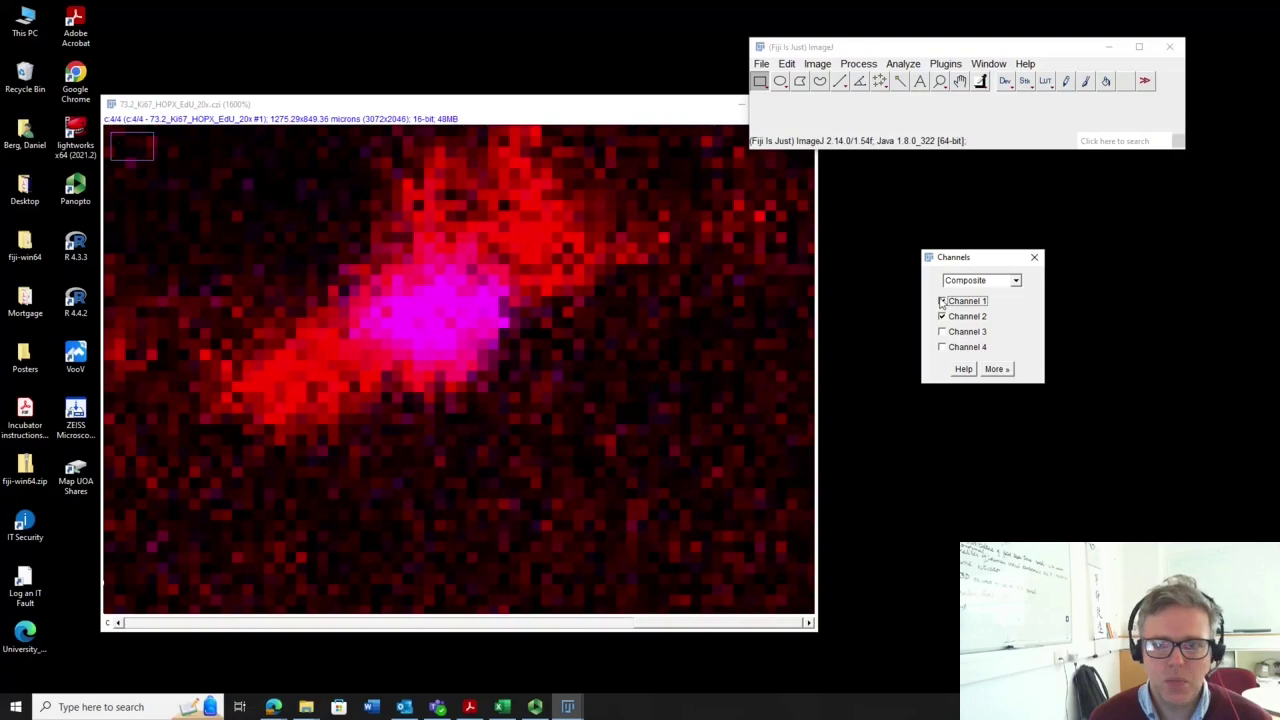
click(942, 302)
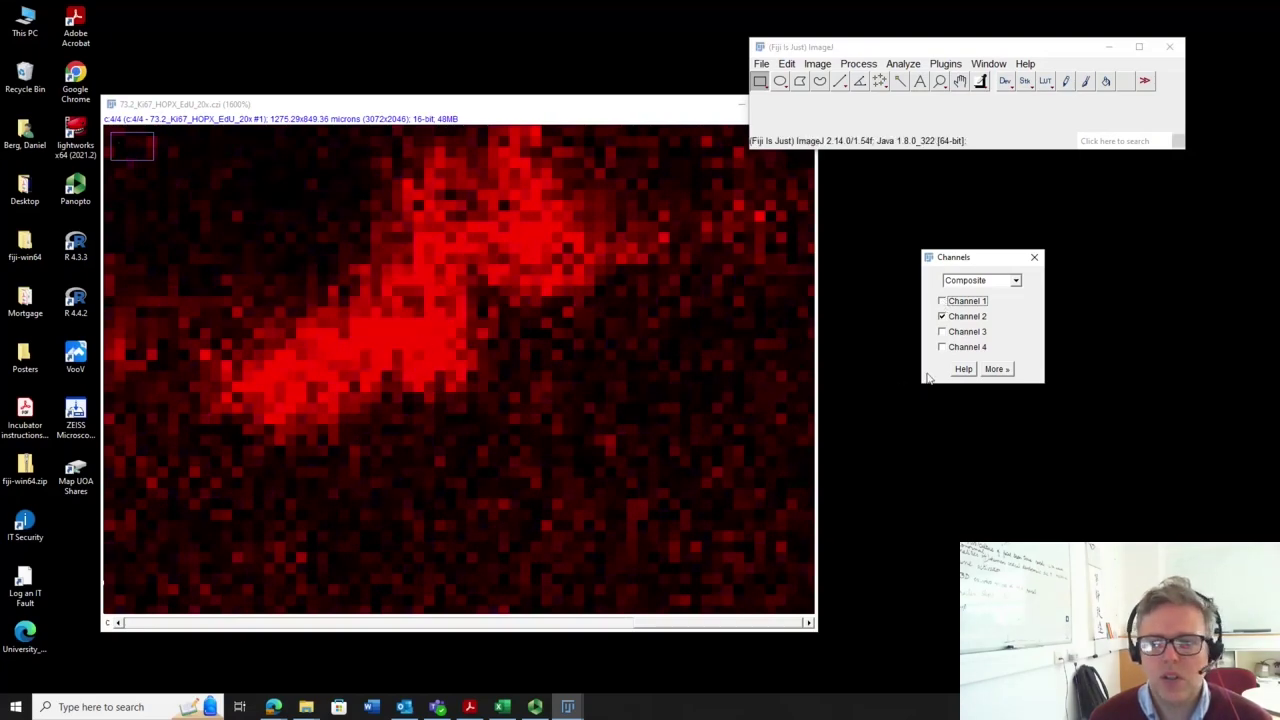
View the cell in Channel 3 alone and in Channel 4 alone
click(942, 332)
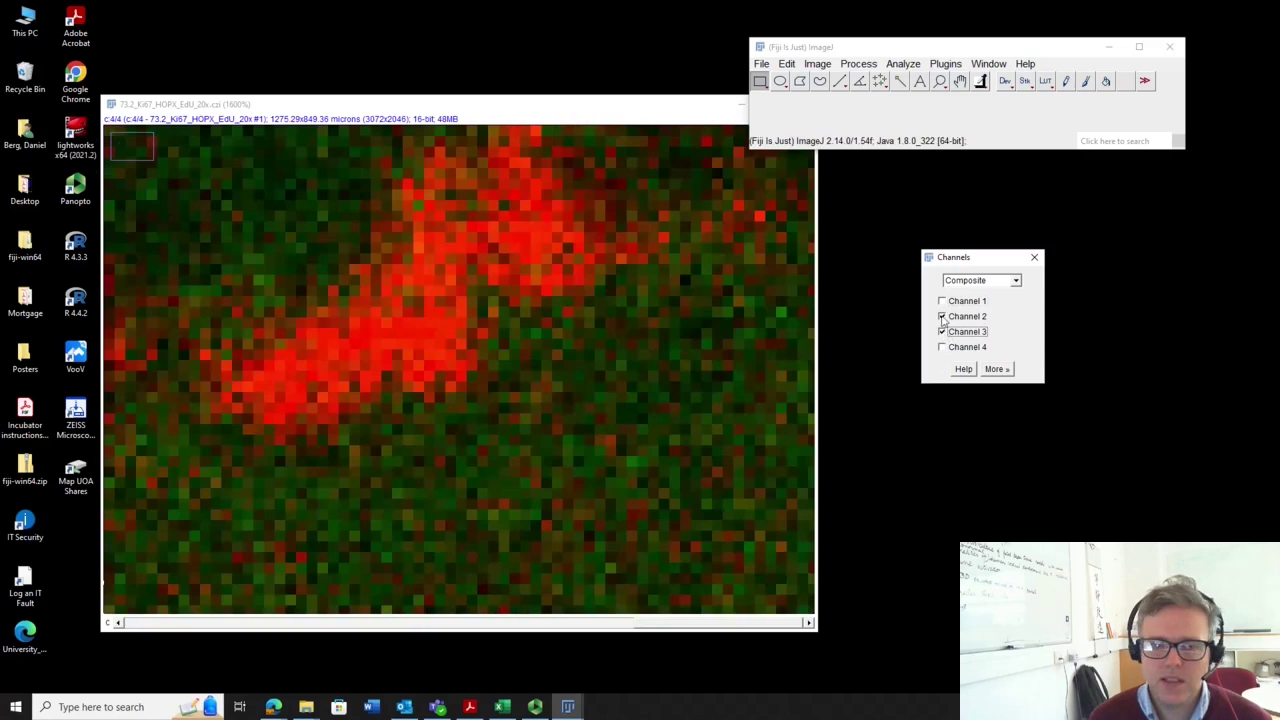
click(942, 317)
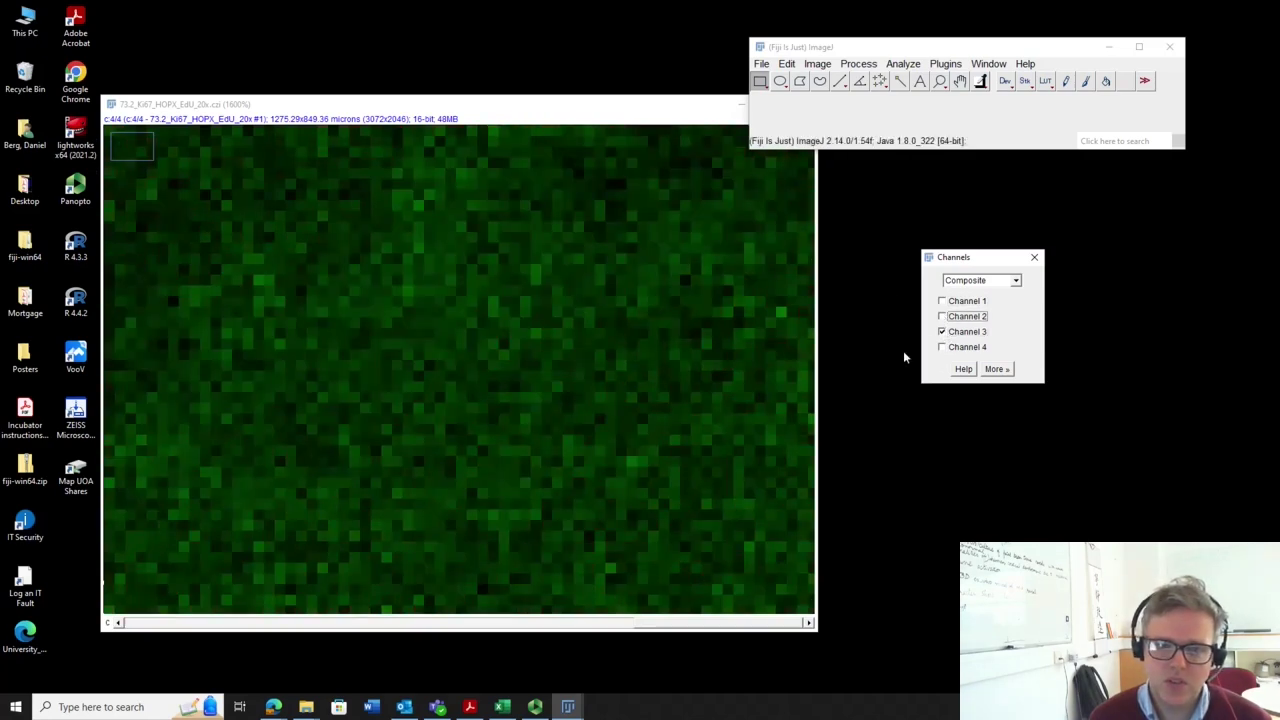
click(942, 347)
click(942, 332)
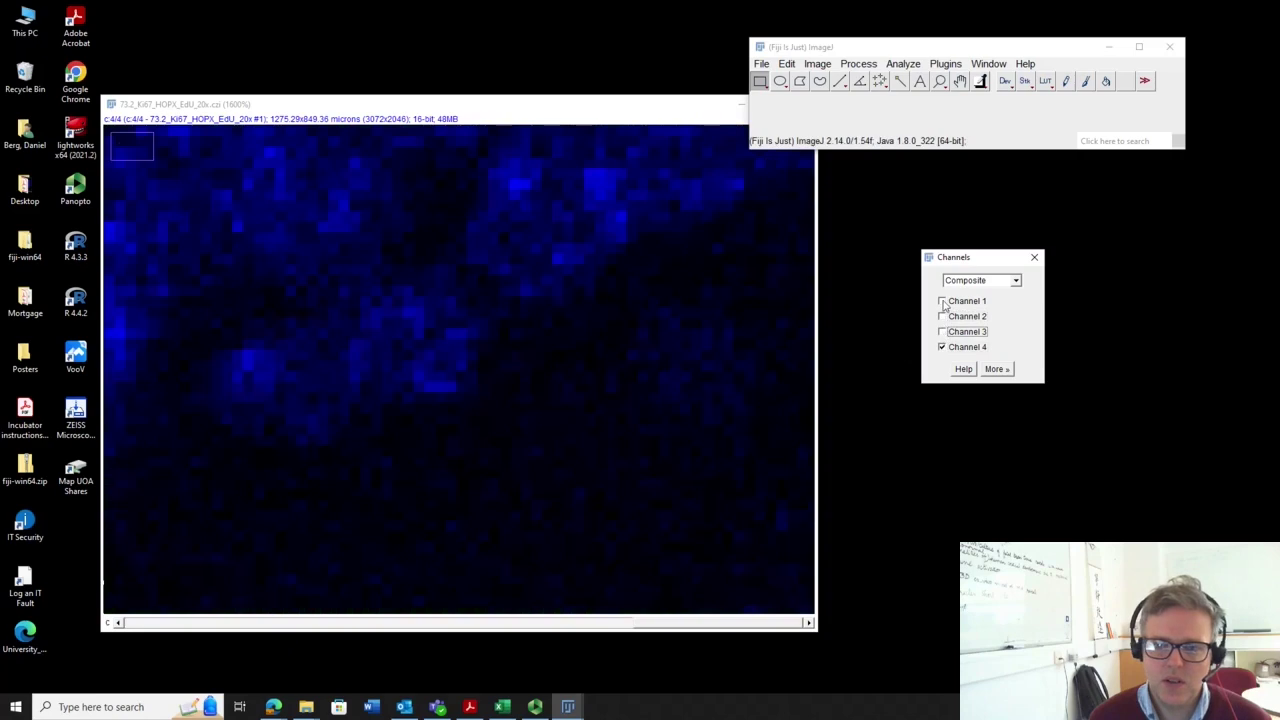
Toggle Channel 1 on and off over Channel 4 to compare the cell's signal, leaving both shown
click(942, 302)
click(942, 302)
click(942, 302)
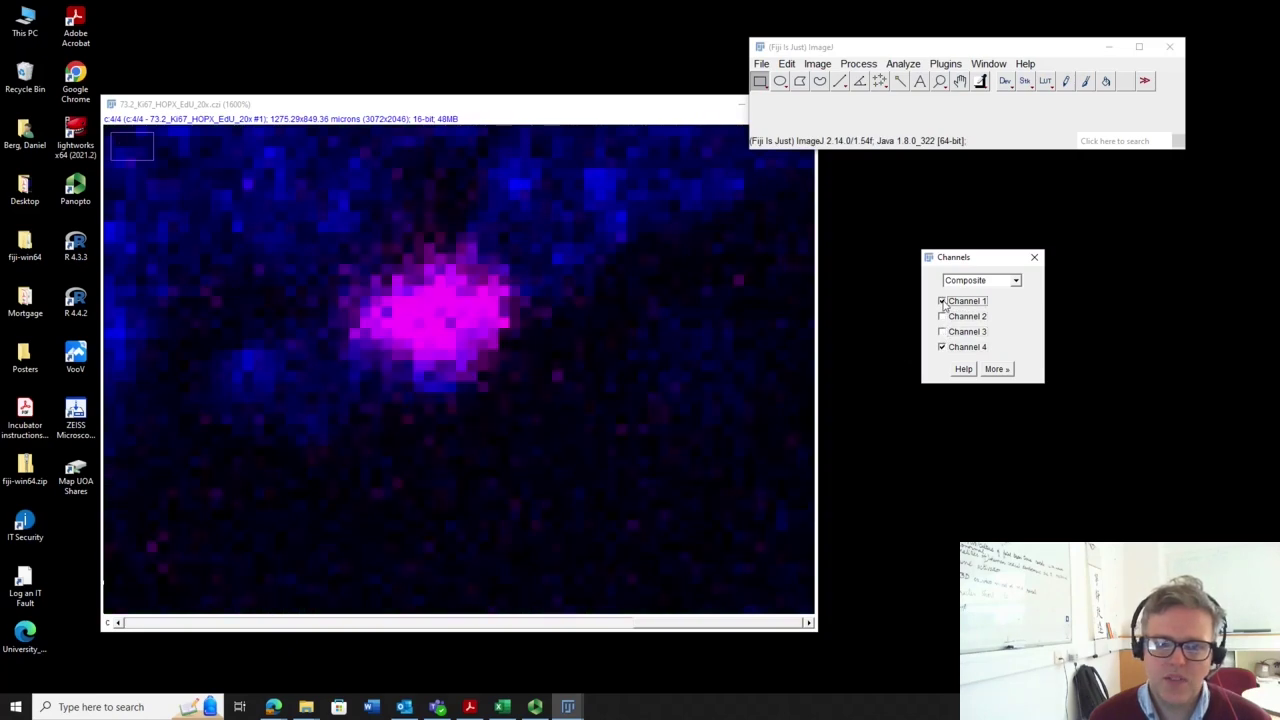
click(942, 302)
click(942, 302)
View the whole composite at 33.3% and show Channels 2 and 3 again so that all four channels are displayed
scroll(391, 397, down, 5)
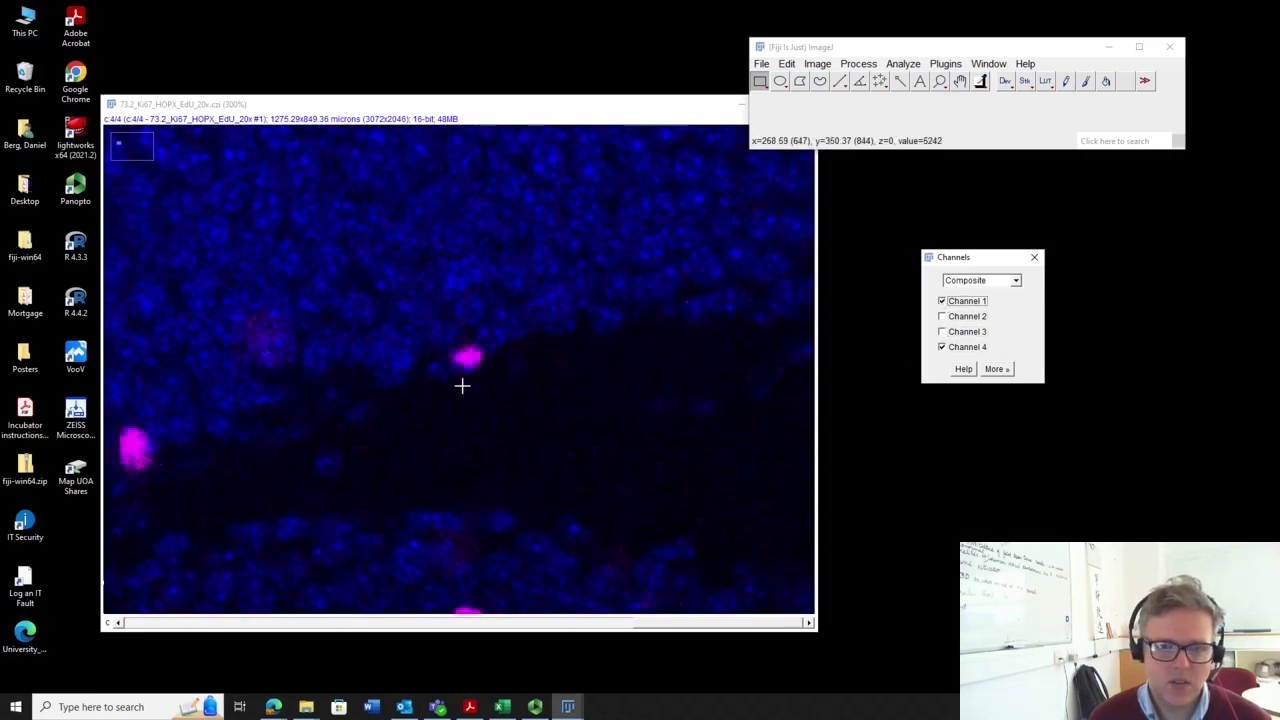
scroll(462, 386, down, 3)
scroll(577, 397, down, 1)
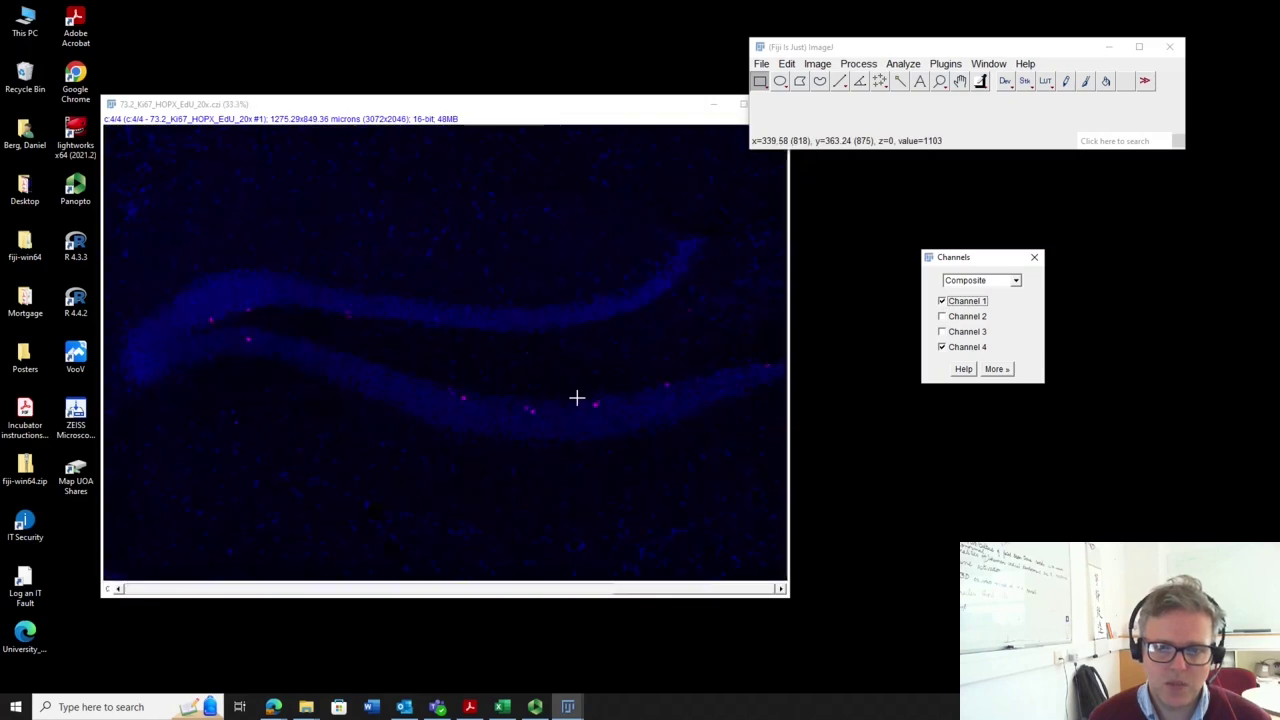
click(942, 317)
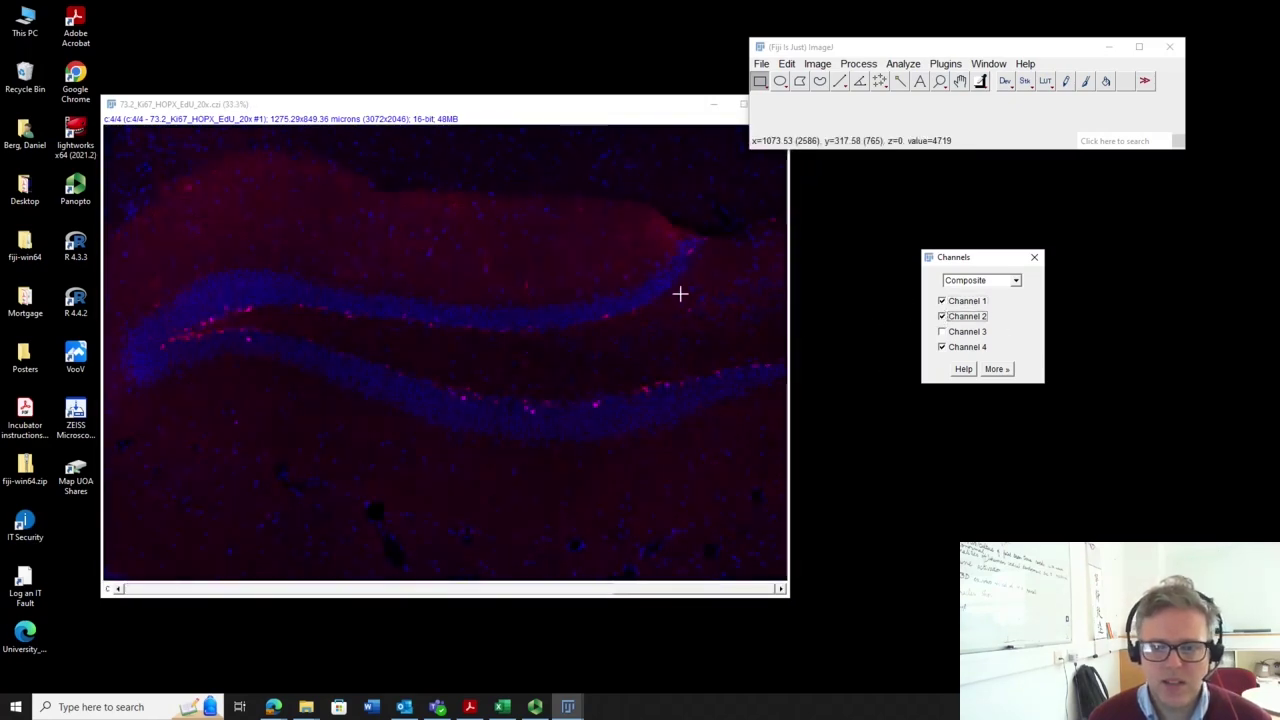
click(942, 332)
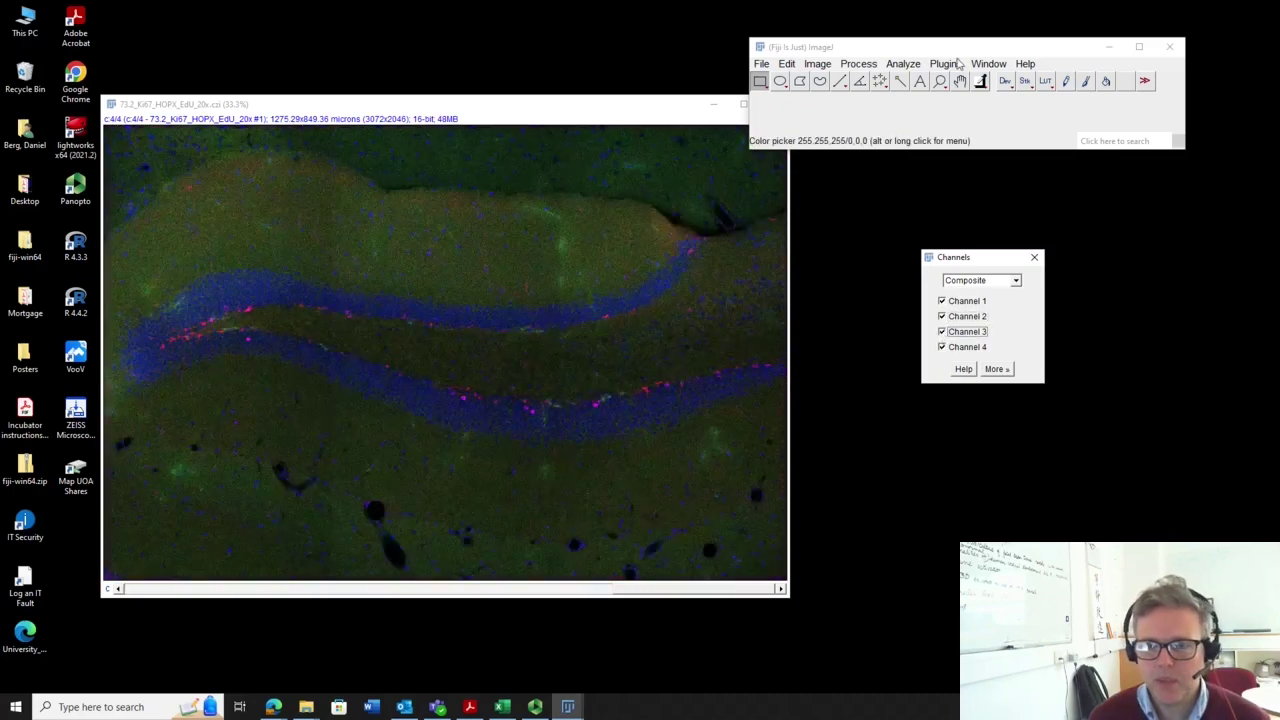
click(946, 64)
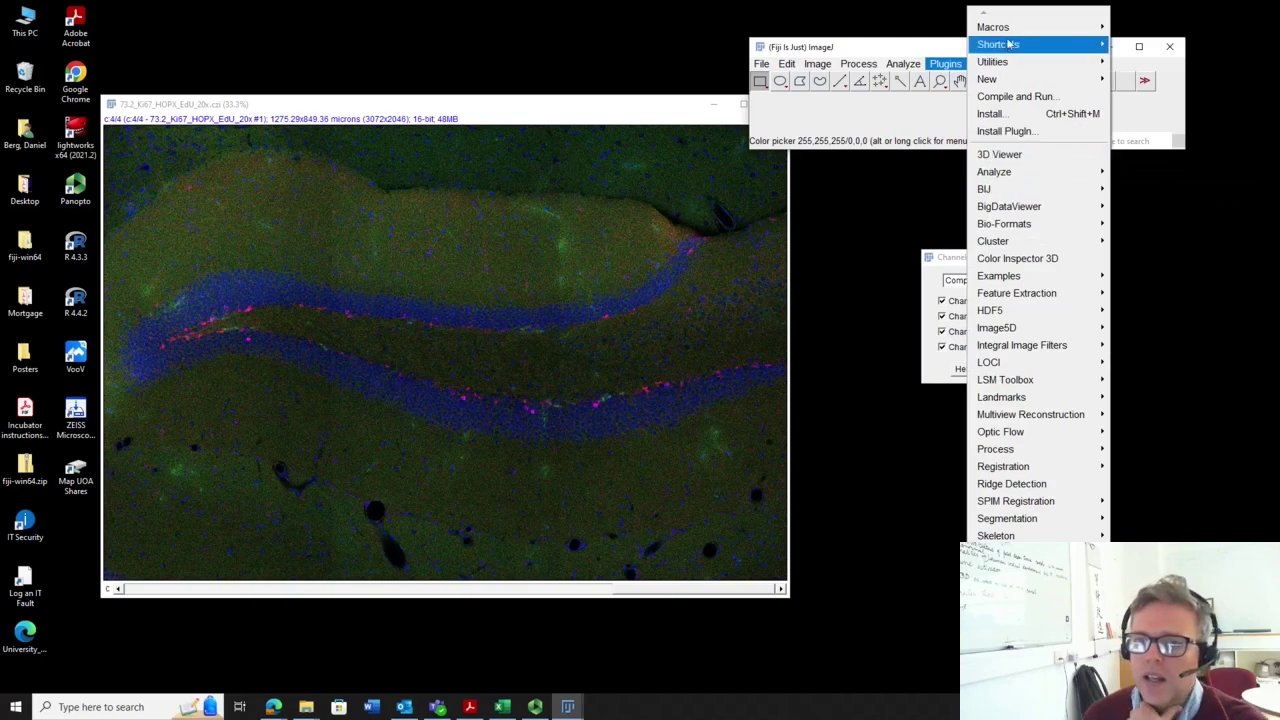
mouse_move(1010, 30)
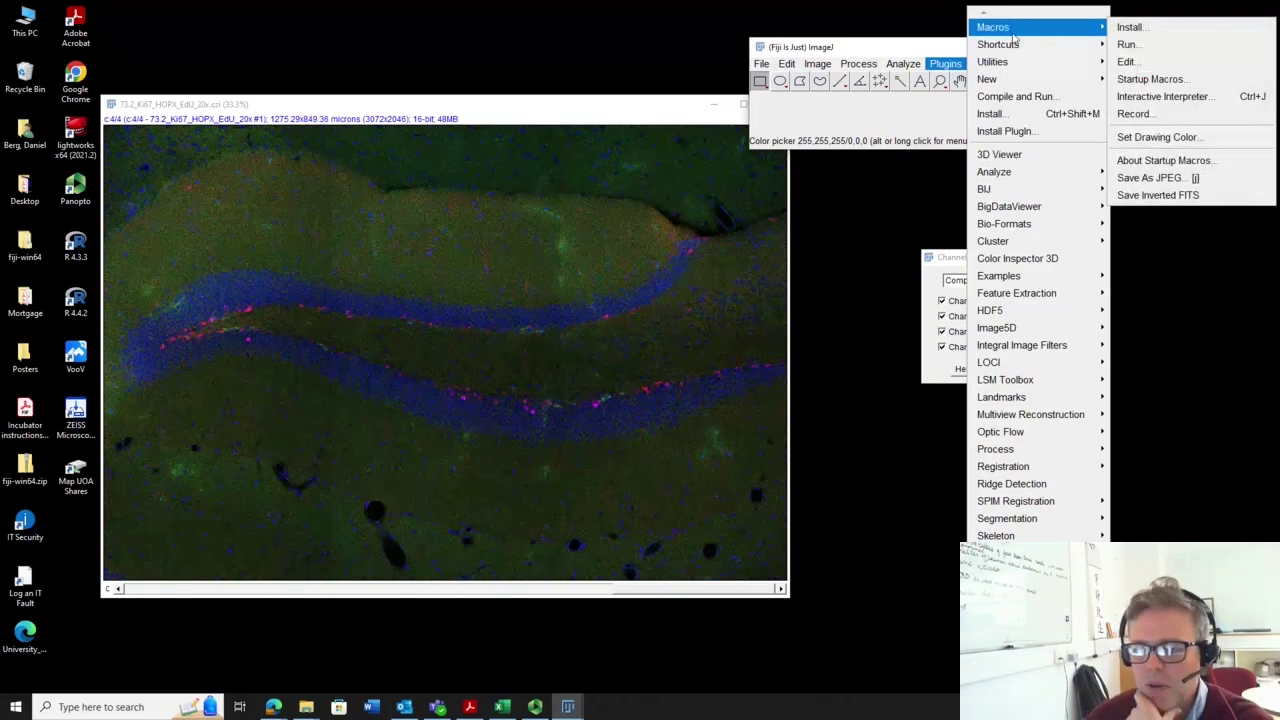
click(940, 40)
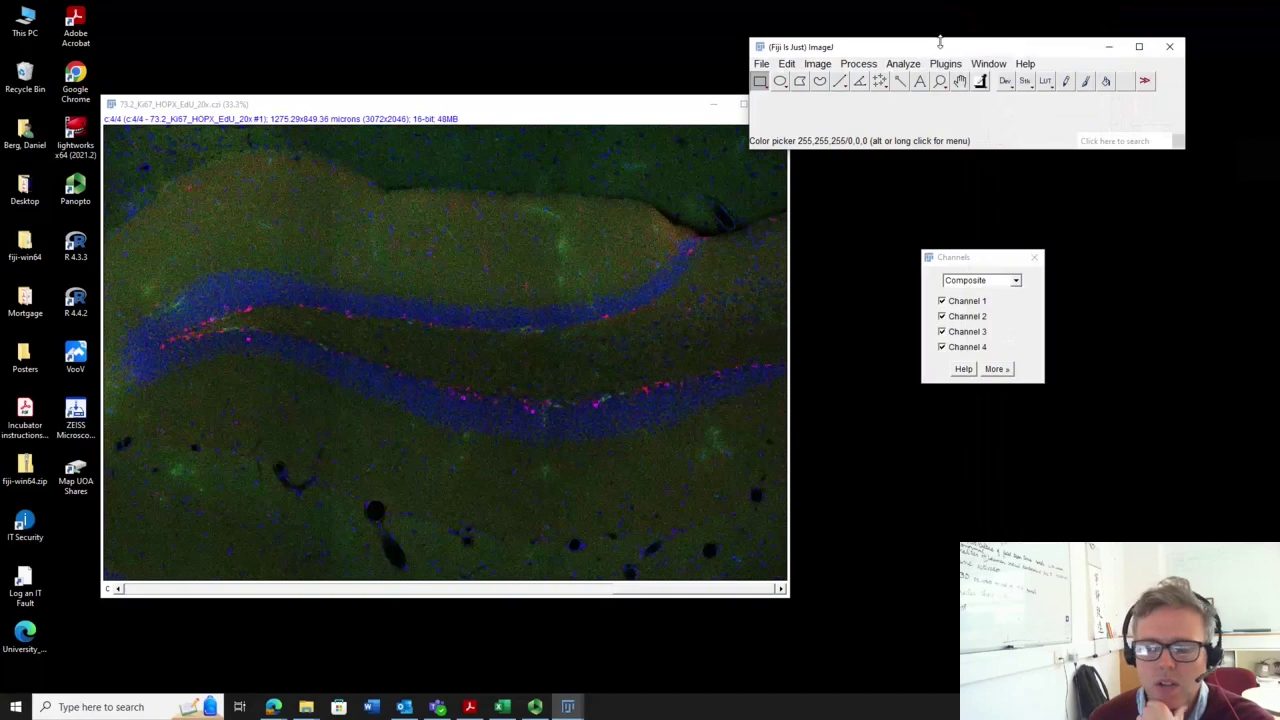
click(943, 65)
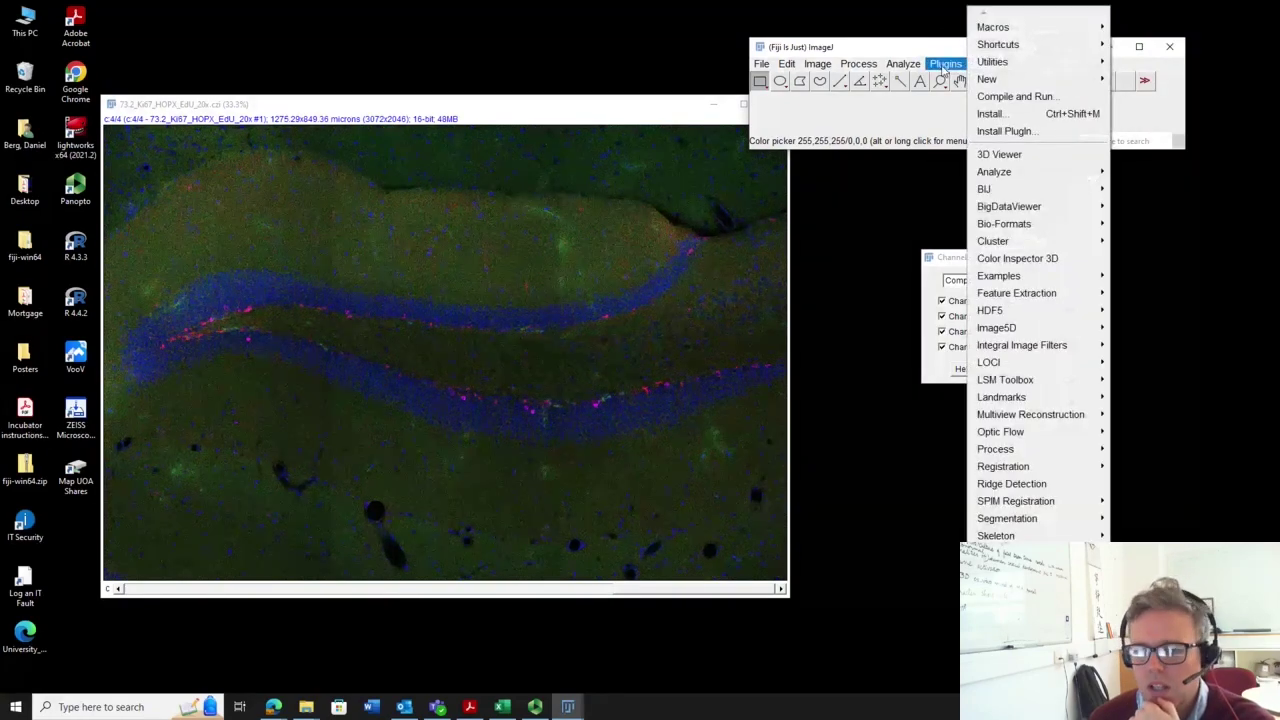
mouse_move(1068, 518)
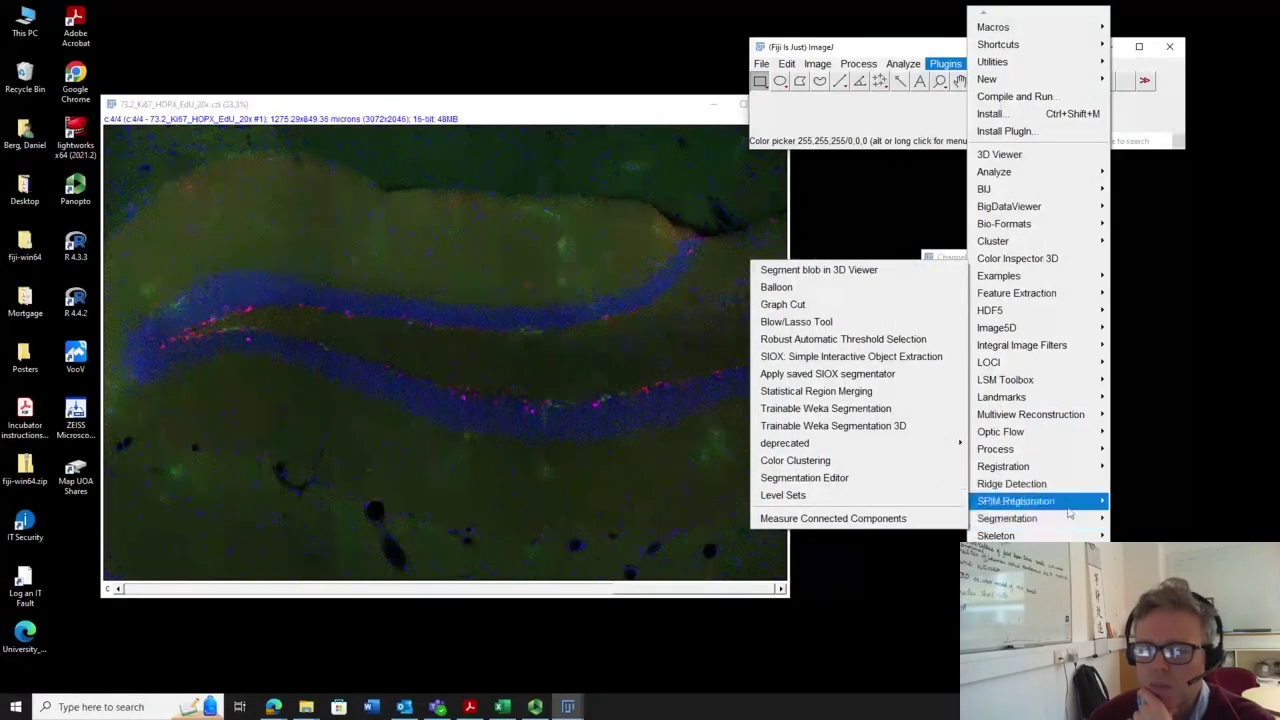
click(877, 602)
Make Channel 1 the active channel and open the Brightness/Contrast adjustment, placing it beside the image
scroll(750, 376, up, 3)
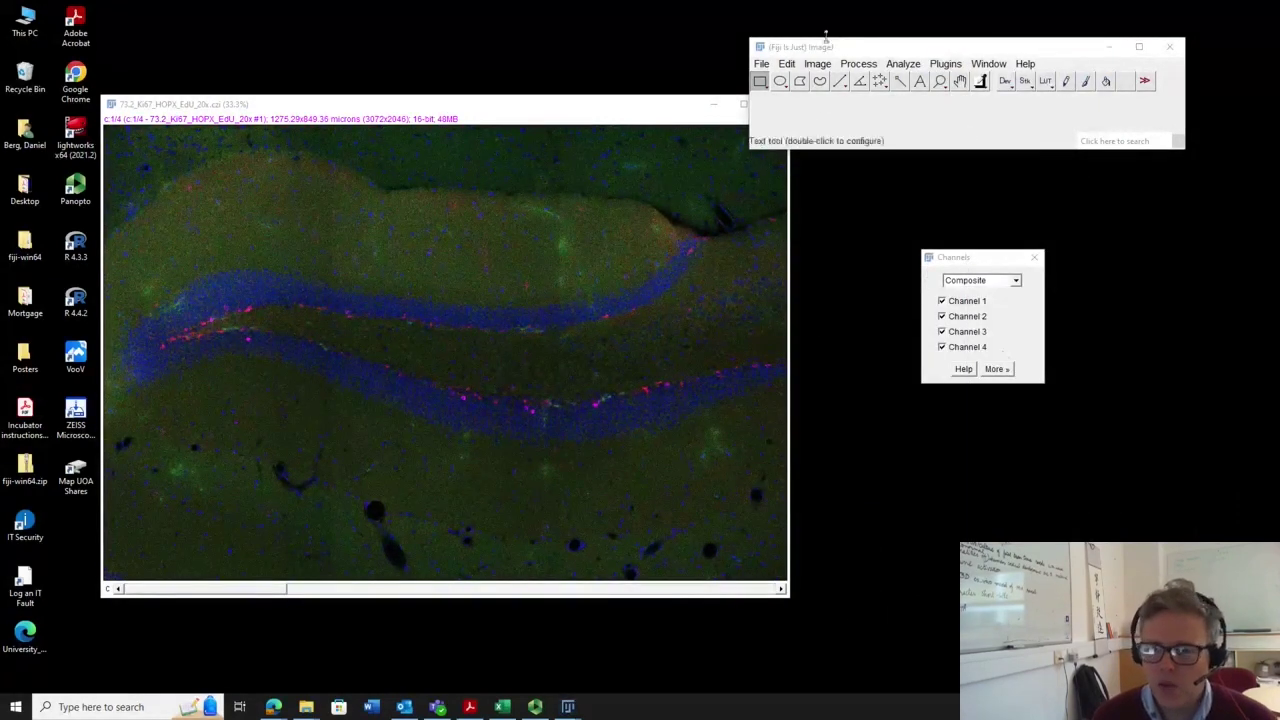
click(818, 63)
mouse_move(830, 103)
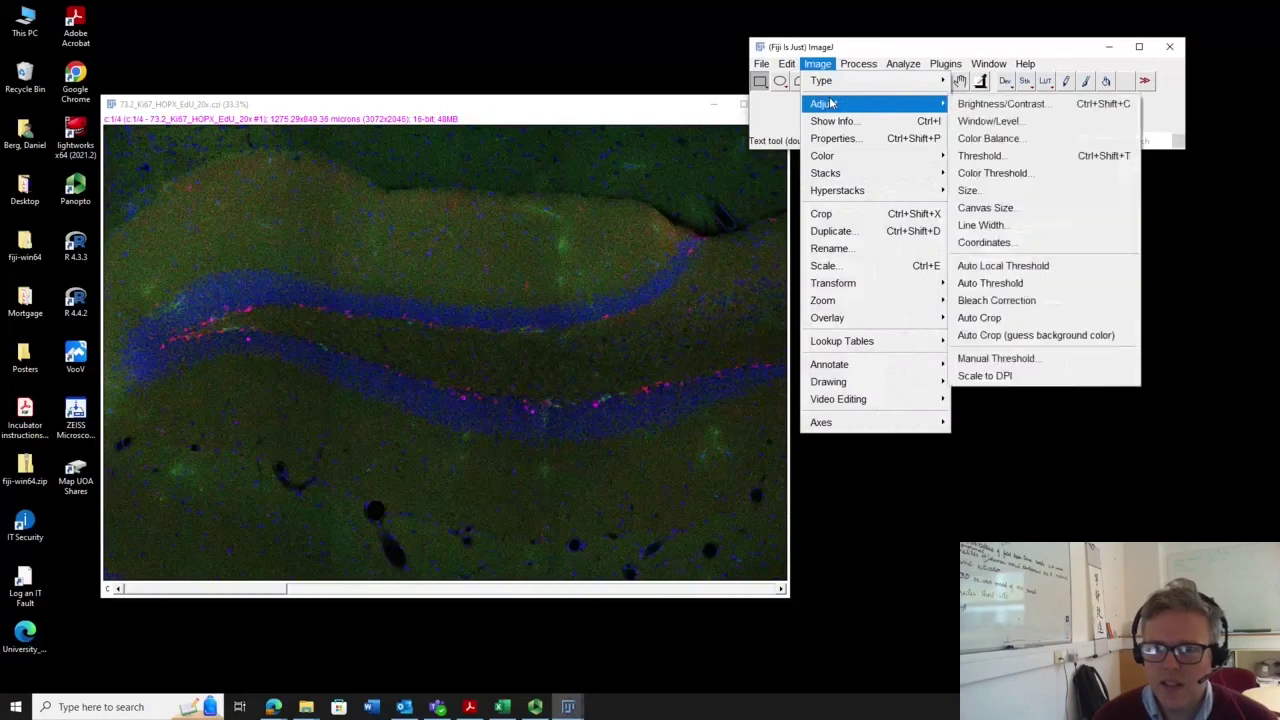
click(1007, 103)
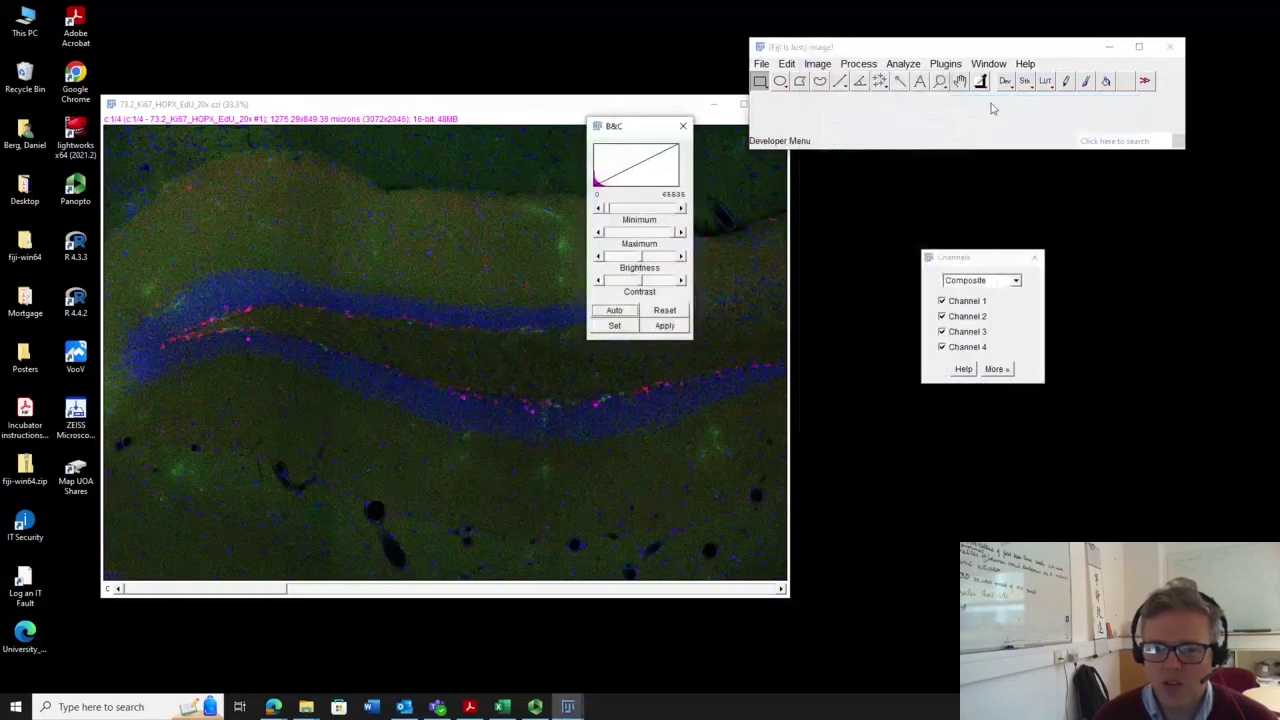
drag(645, 131, 955, 358)
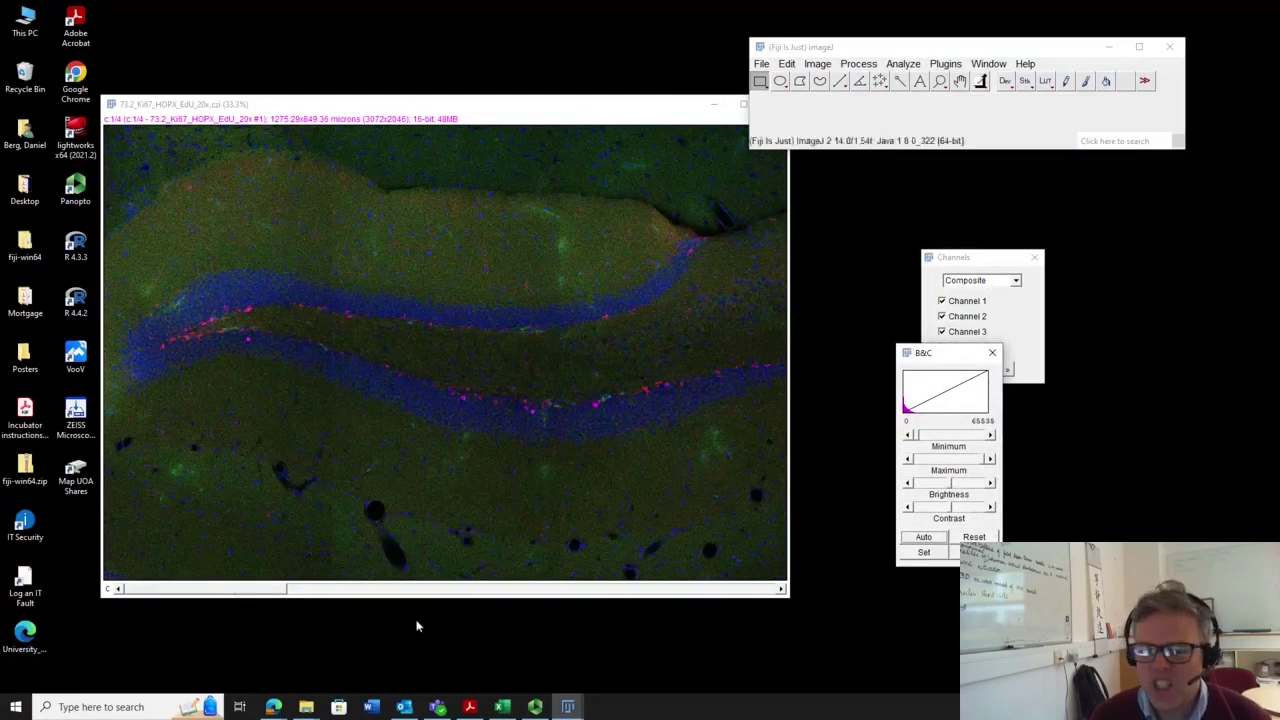
Step through the composite's channels to compare their histograms and leave Channel 3 active
click(252, 592)
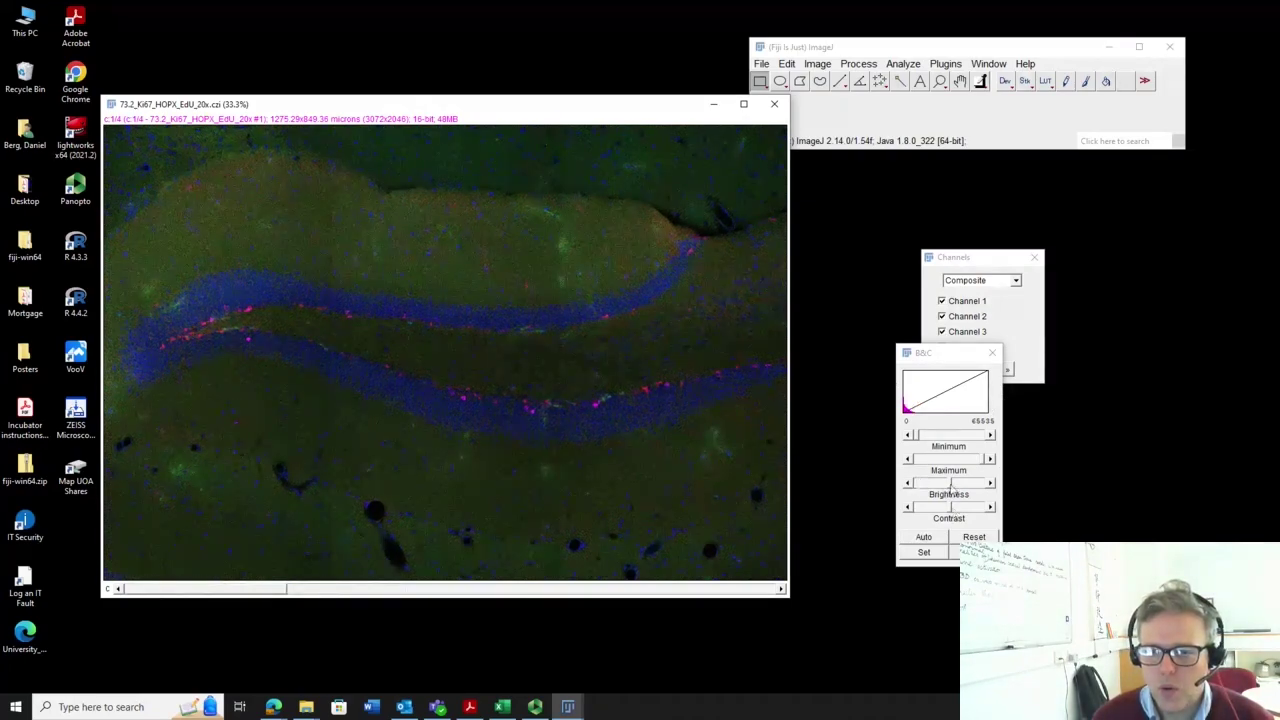
mouse_move(950, 484)
mouse_down()
mouse_move(995, 492)
mouse_move(952, 496)
mouse_up()
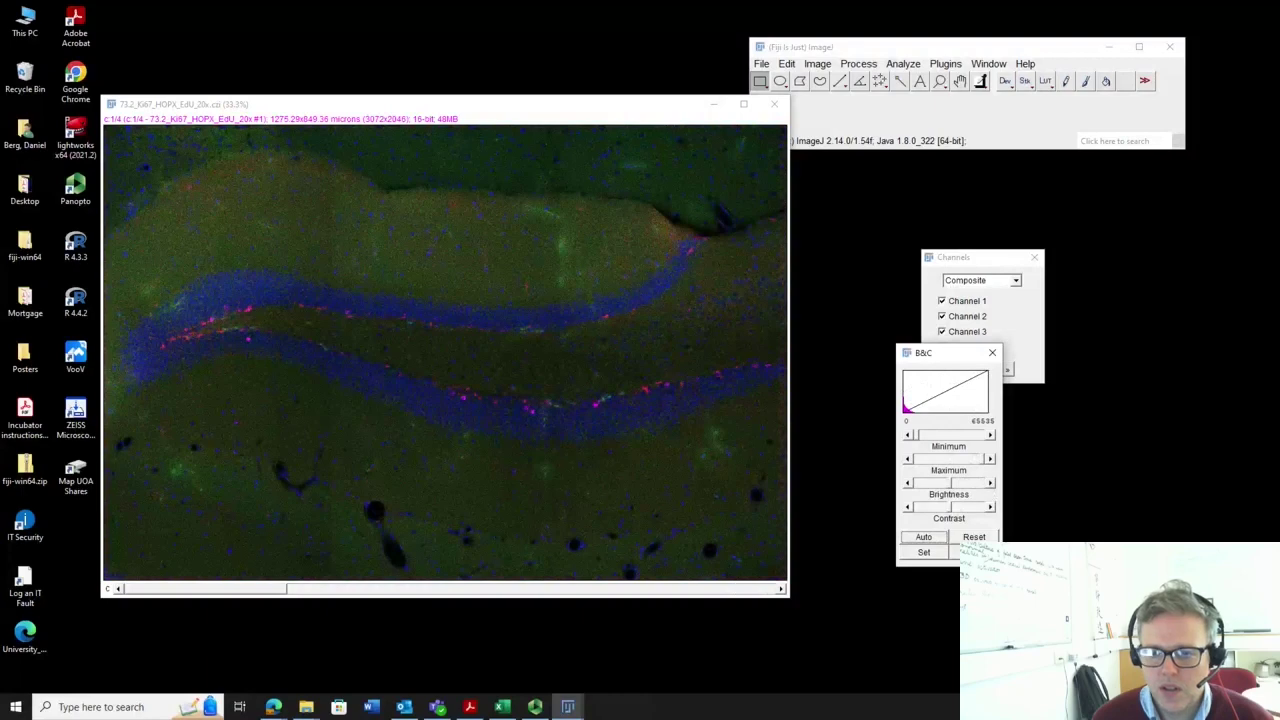
click(313, 594)
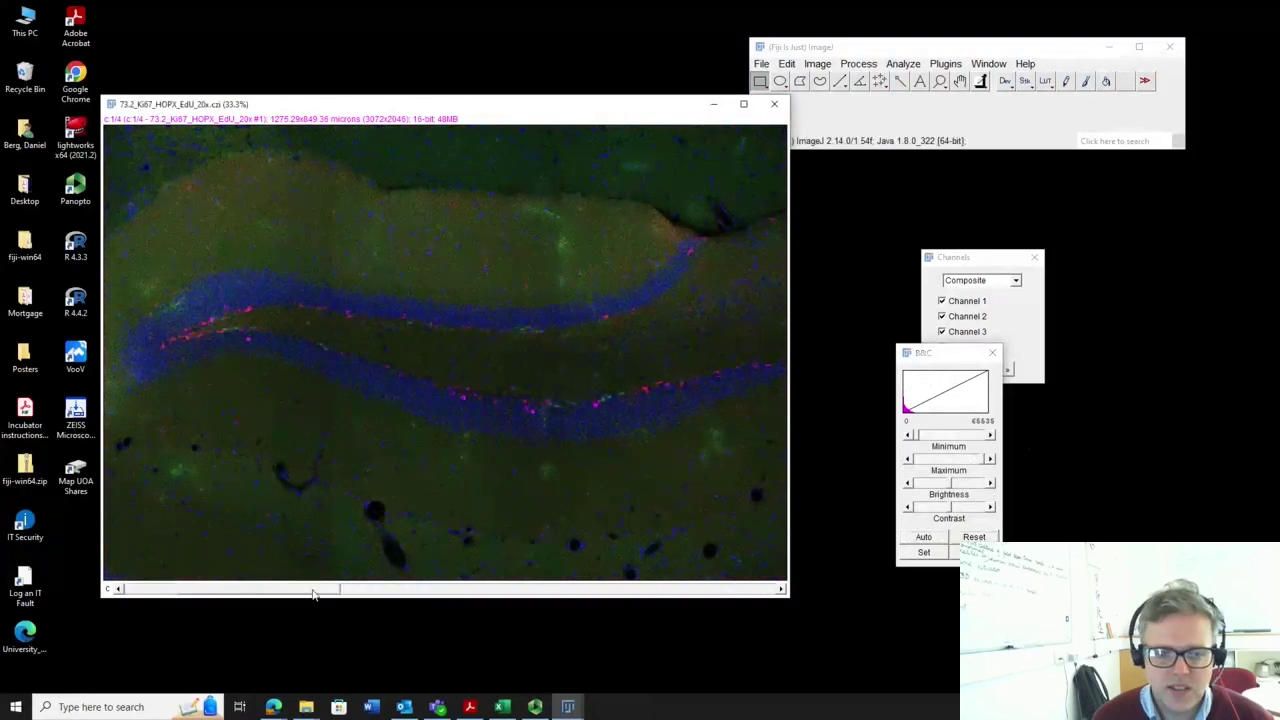
drag(313, 594, 531, 594)
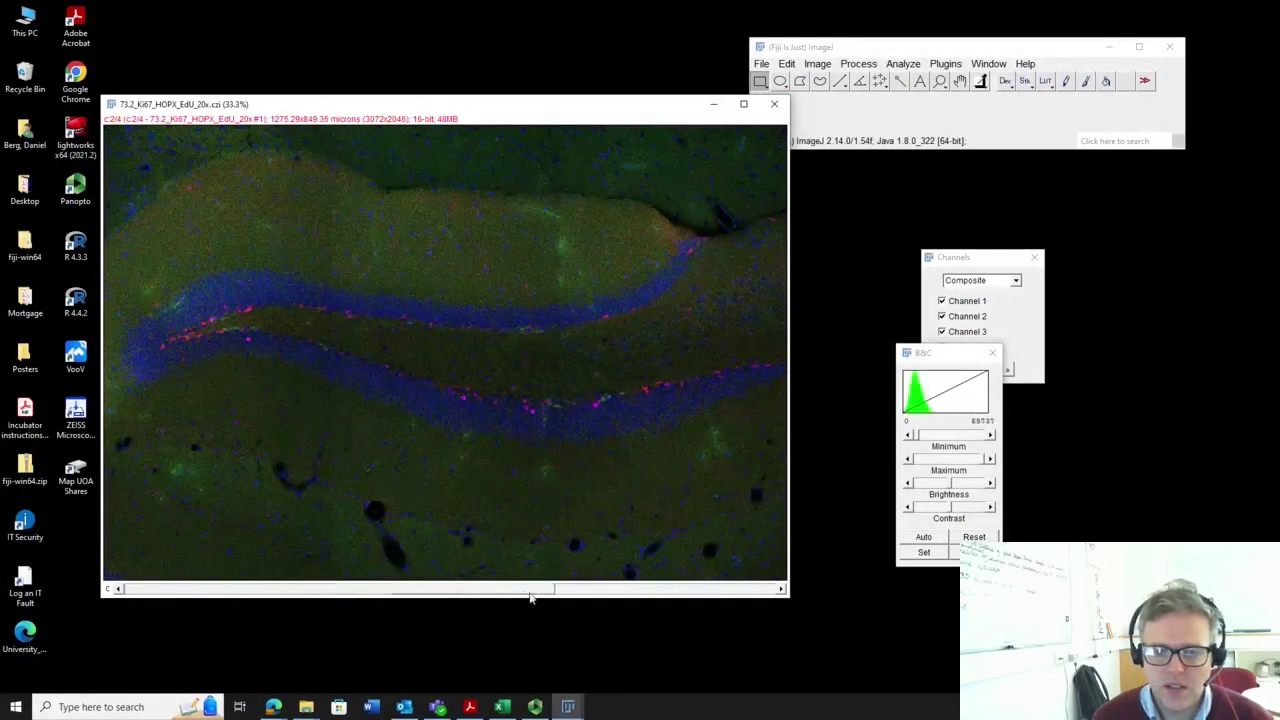
click(665, 594)
click(620, 588)
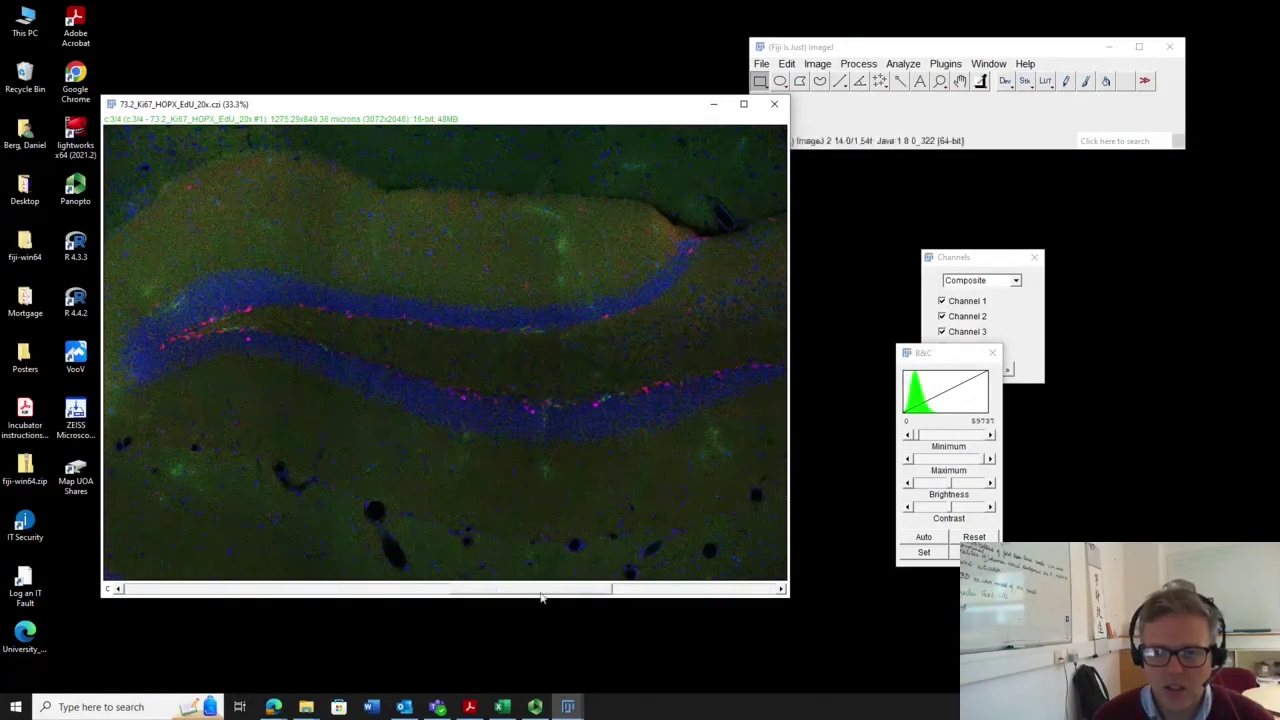
click(401, 591)
drag(401, 591, 520, 591)
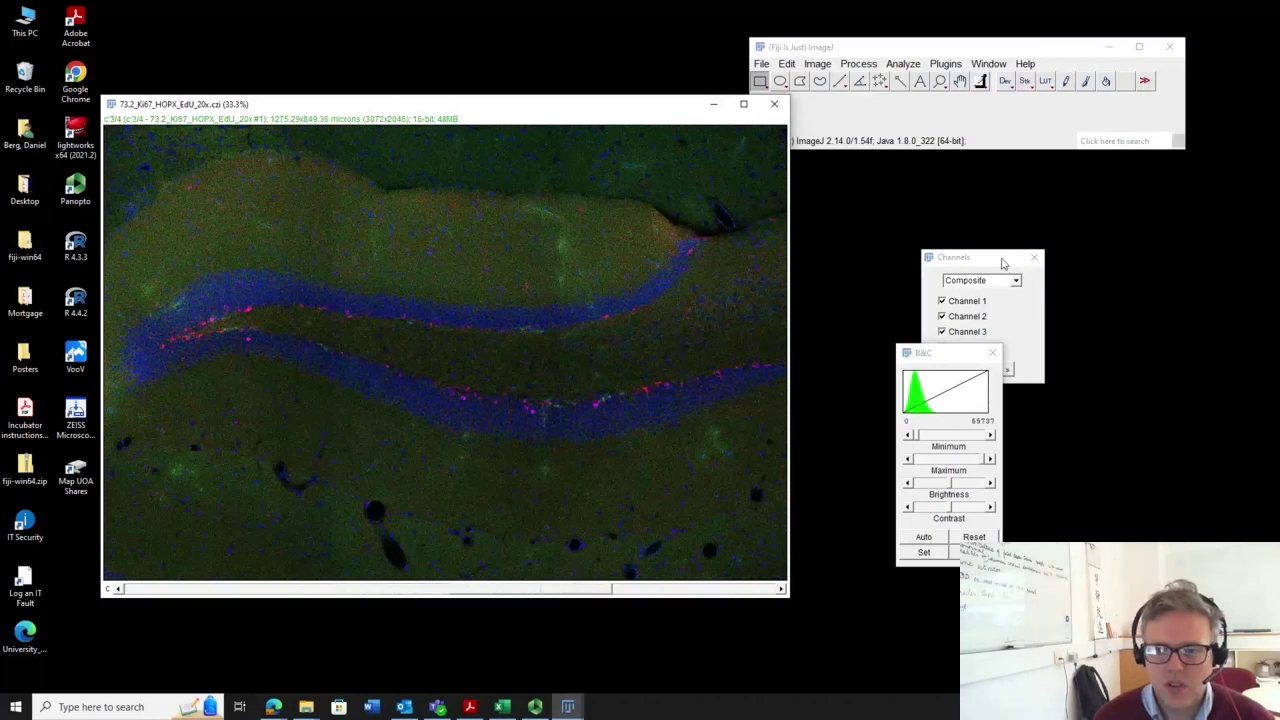
Move the Channels window clear of the Brightness/Contrast window and hide Channels 1, 2 and 4, leaving Channel 3 shown
drag(1000, 262, 987, 224)
click(940, 253)
click(940, 268)
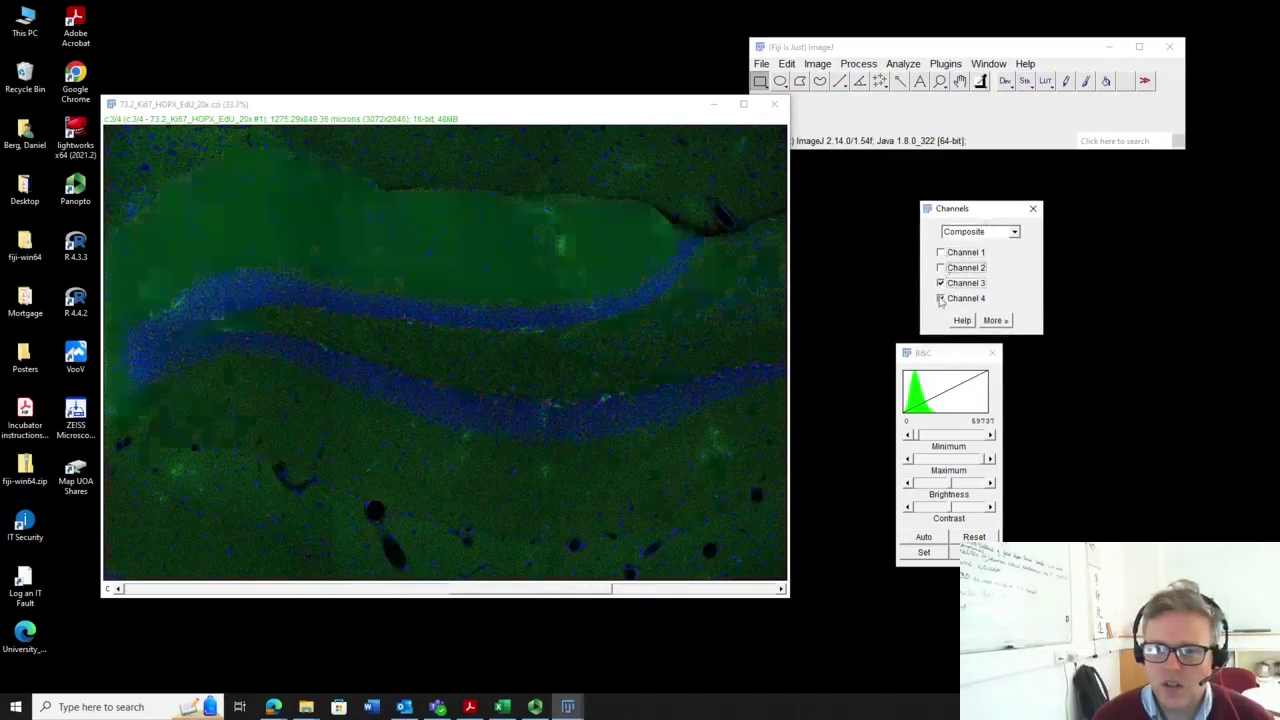
click(941, 299)
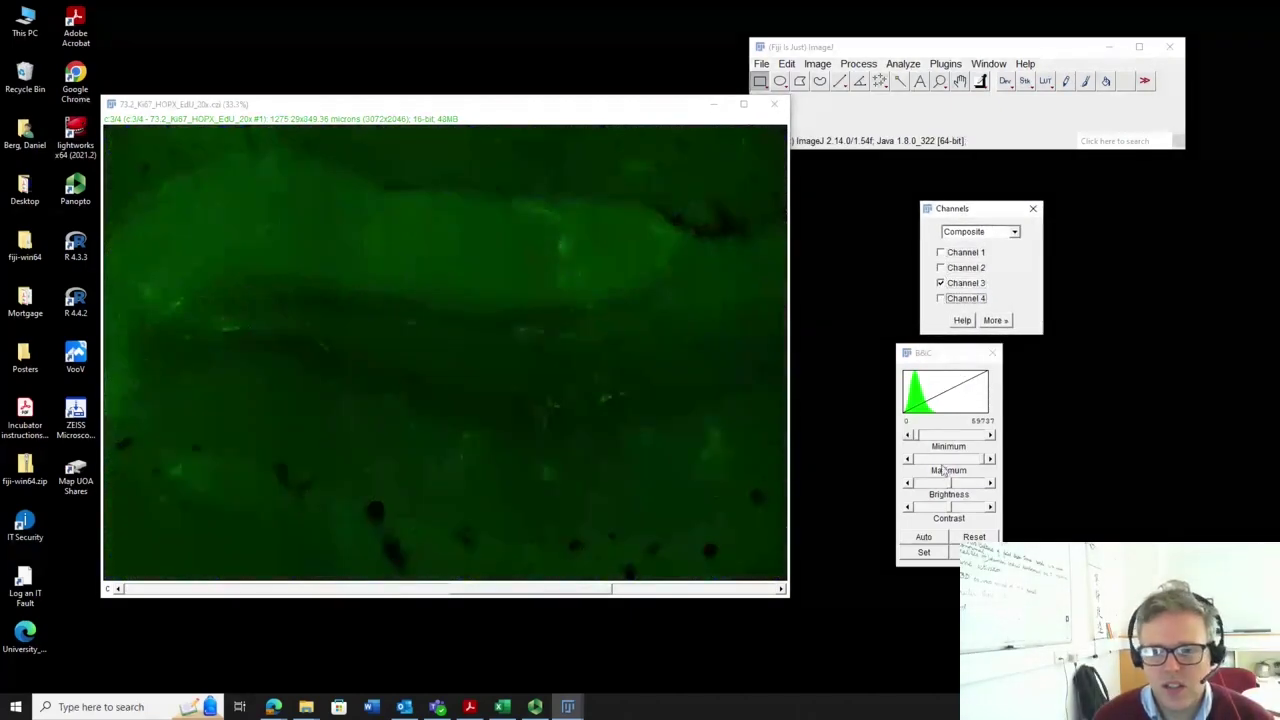
Try a lower brightness and a raised minimum on Channel 3, and apply the automatic contrast to it
mouse_move(955, 484)
mouse_down()
mouse_move(966, 484)
mouse_move(943, 487)
mouse_up()
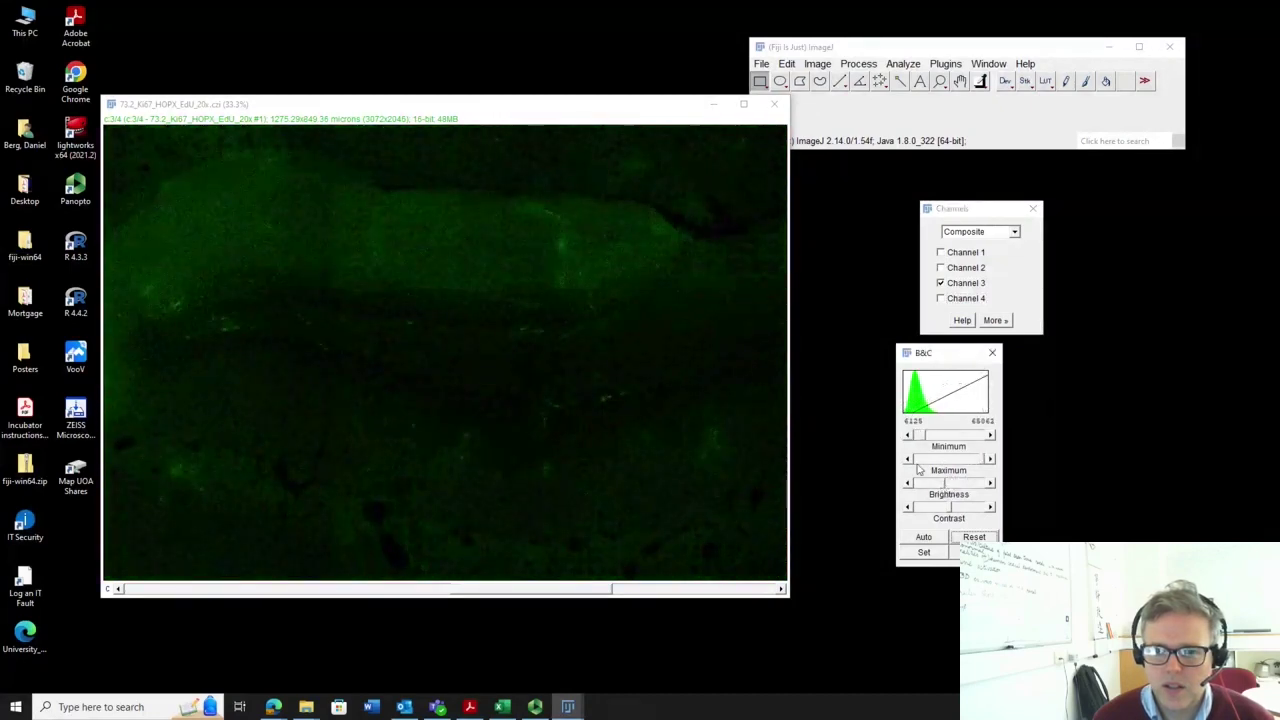
drag(924, 440, 934, 442)
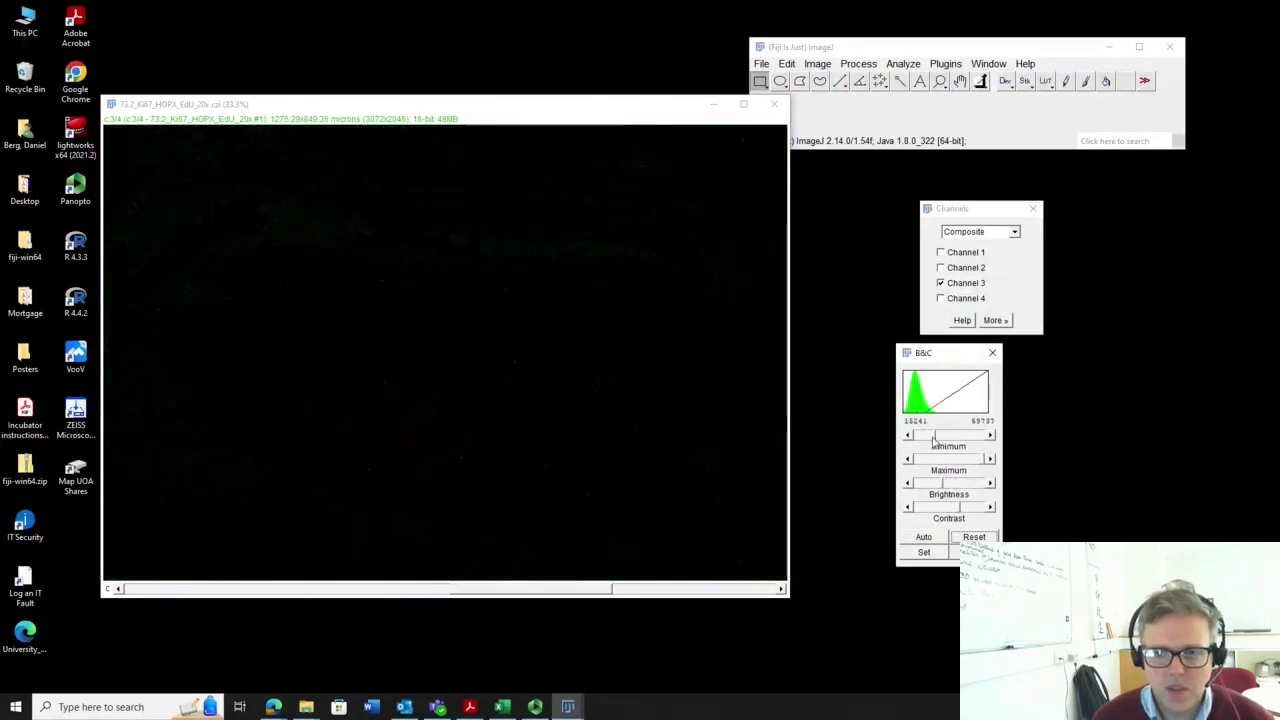
click(924, 538)
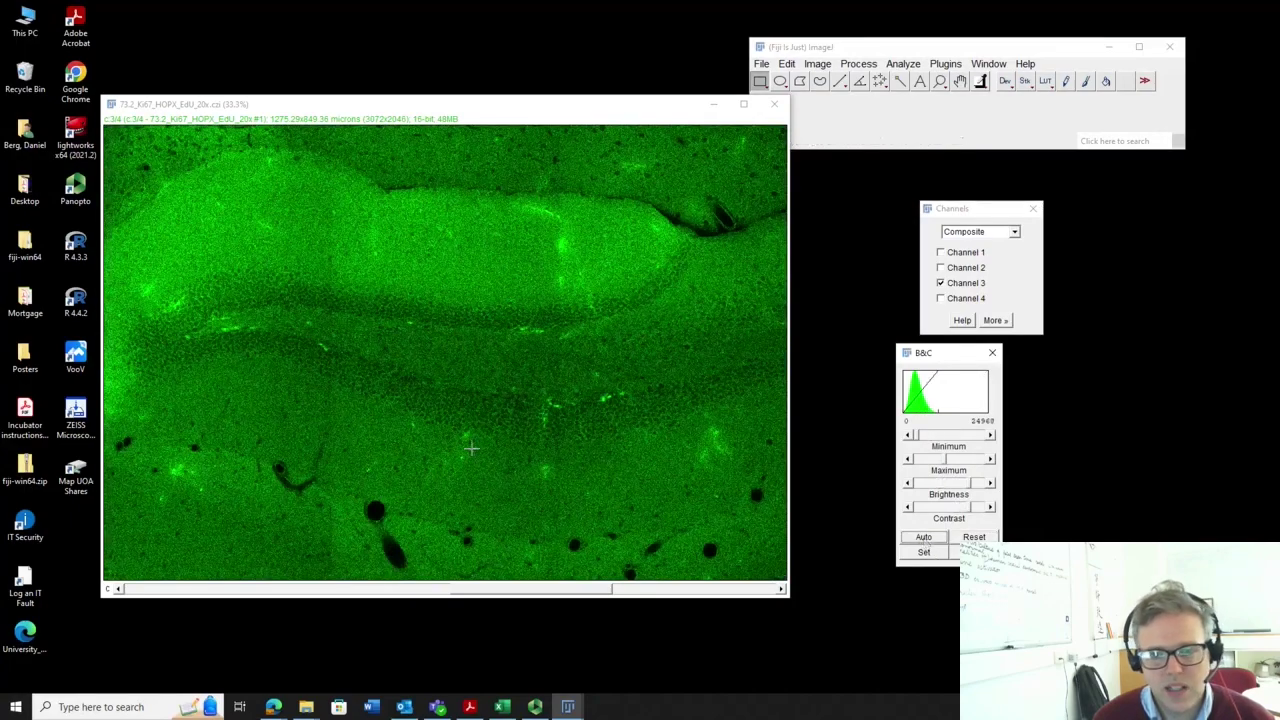
Toggle the channels to compare them with Channel 3, leave Channels 2 and 3 shown, and reset Channel 3's brightness and contrast
click(940, 252)
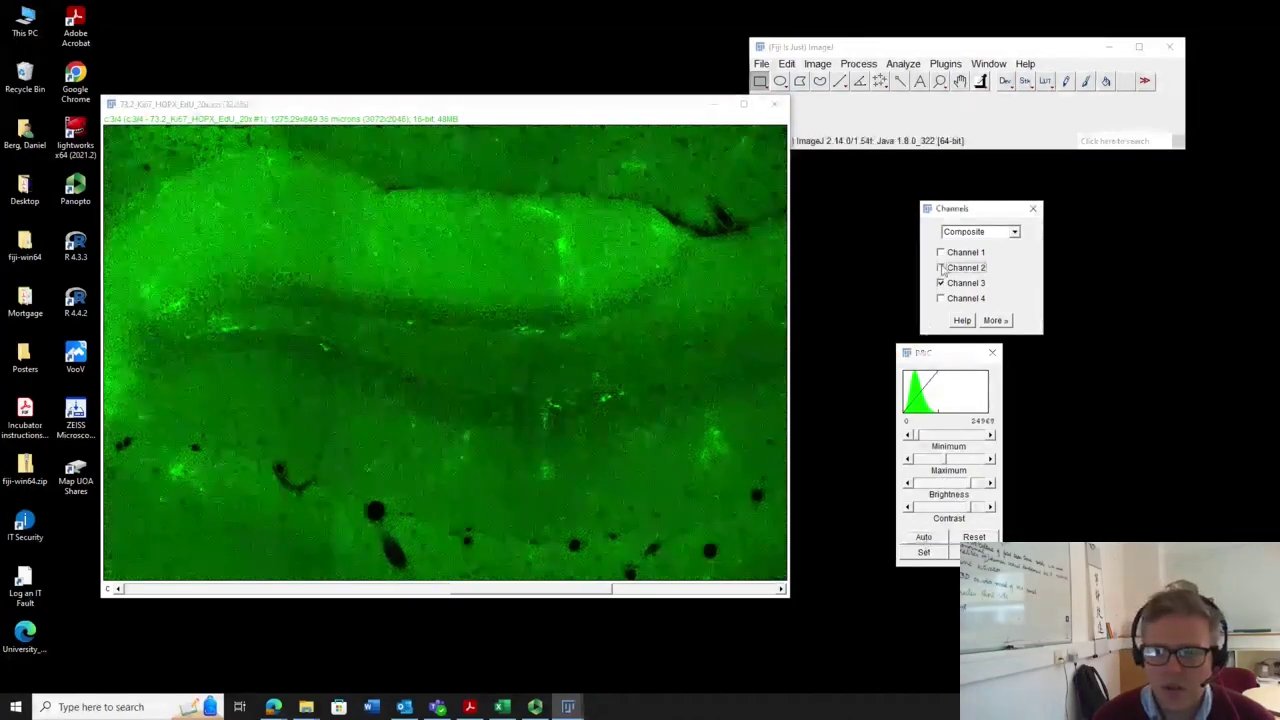
click(940, 268)
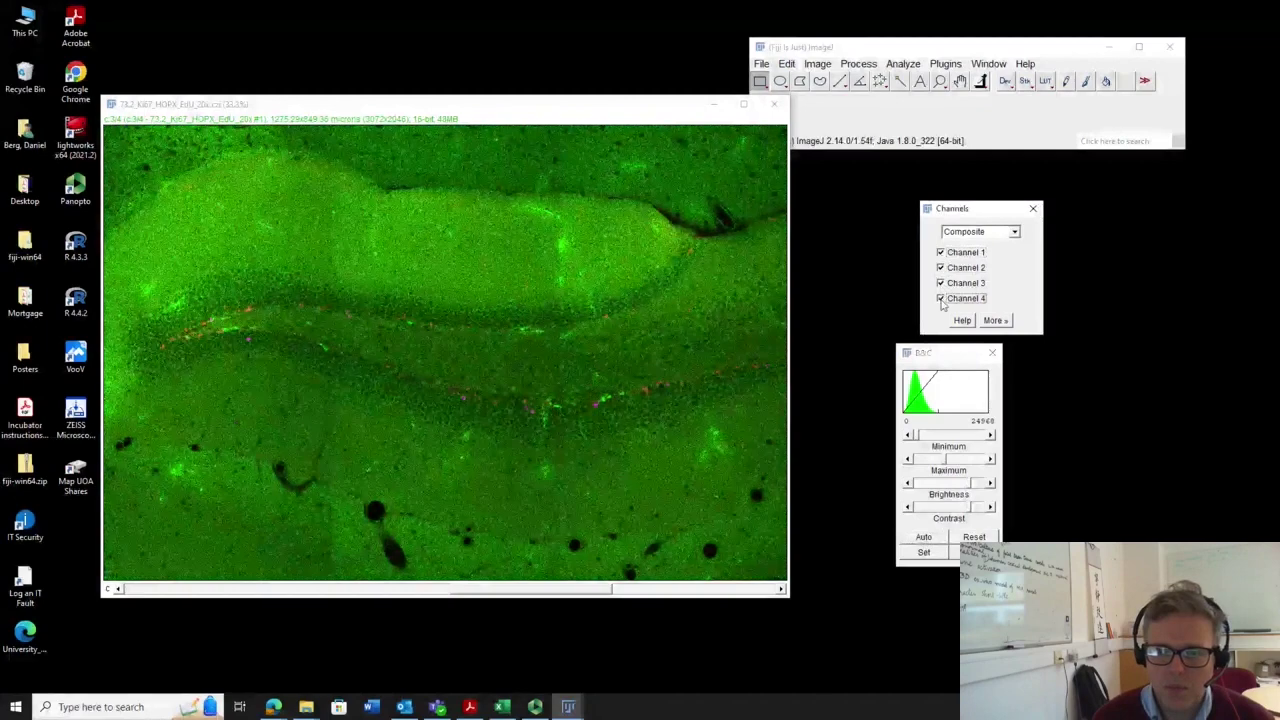
click(940, 298)
click(940, 298)
click(940, 252)
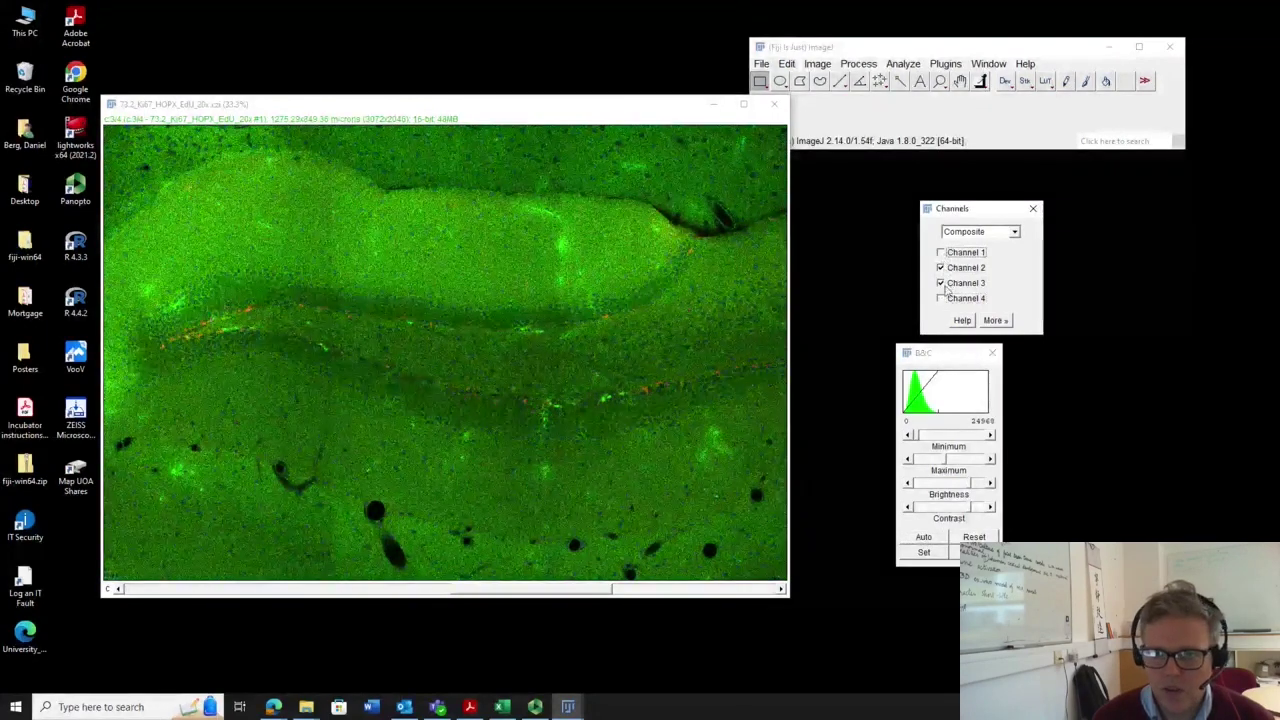
click(940, 283)
click(940, 283)
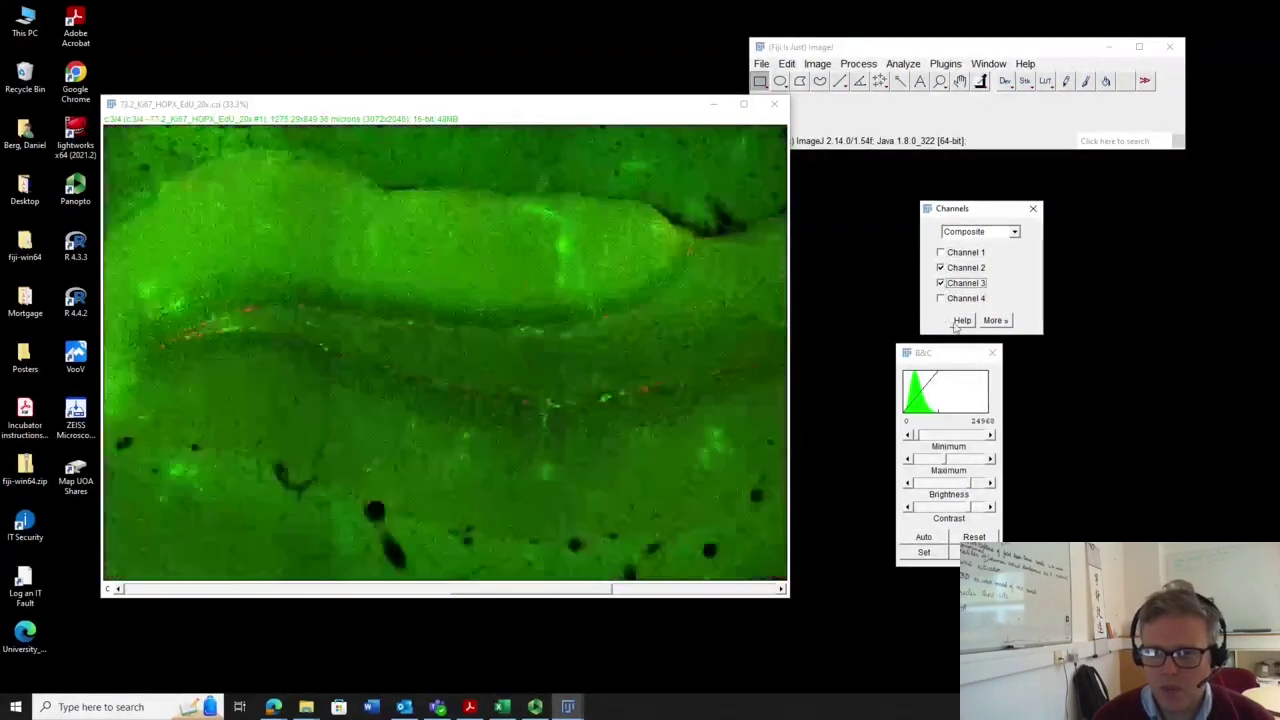
click(974, 537)
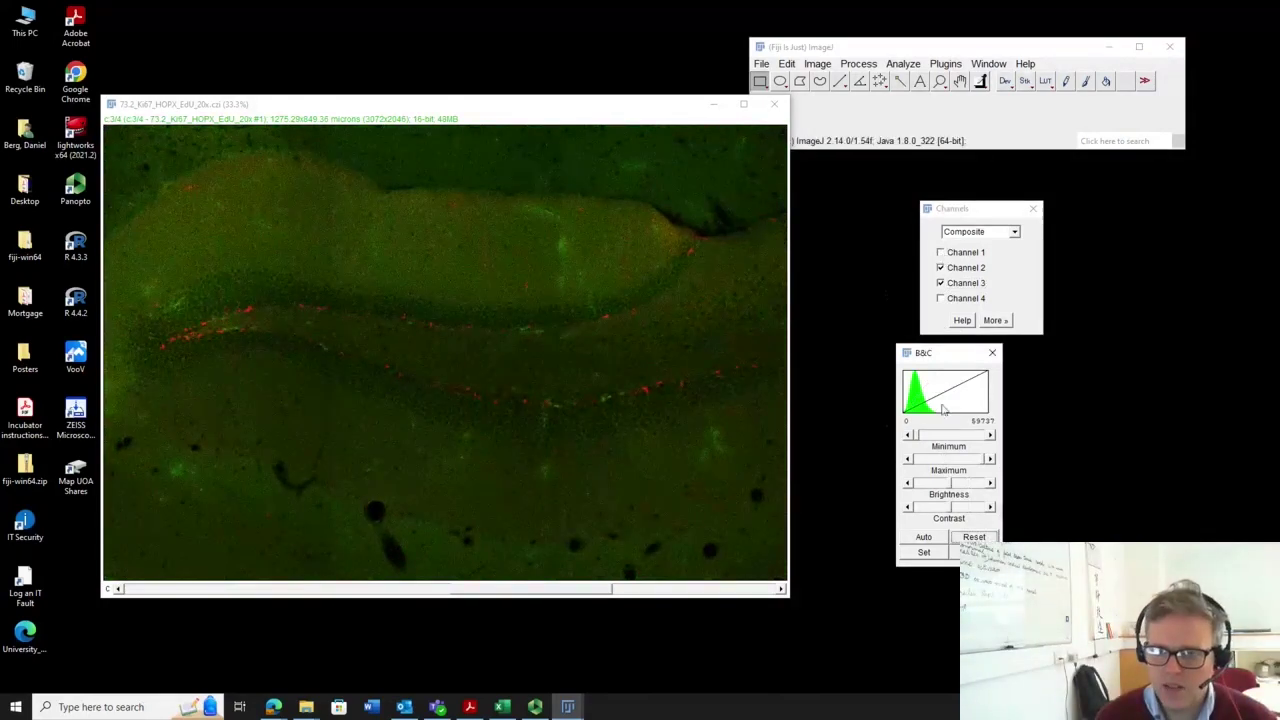
Display Channel 1 alone in the composite and make Channel 4 the active channel
click(943, 254)
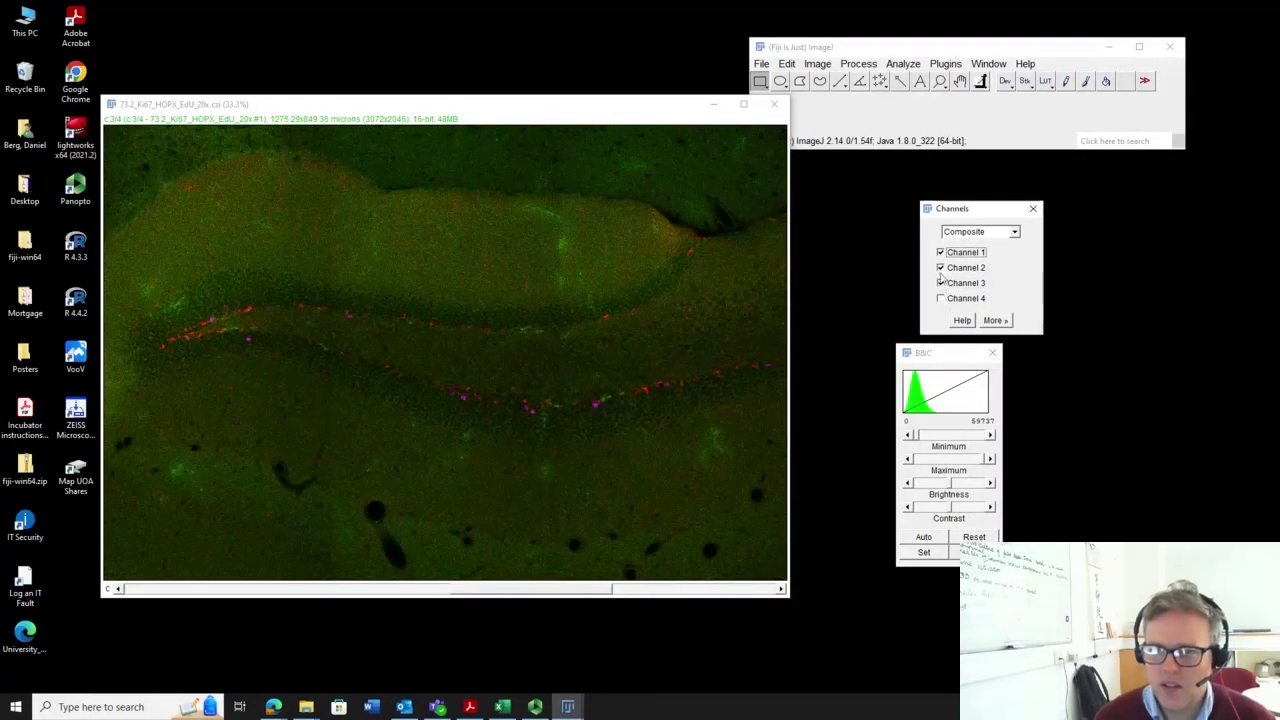
click(940, 267)
click(940, 283)
click(614, 589)
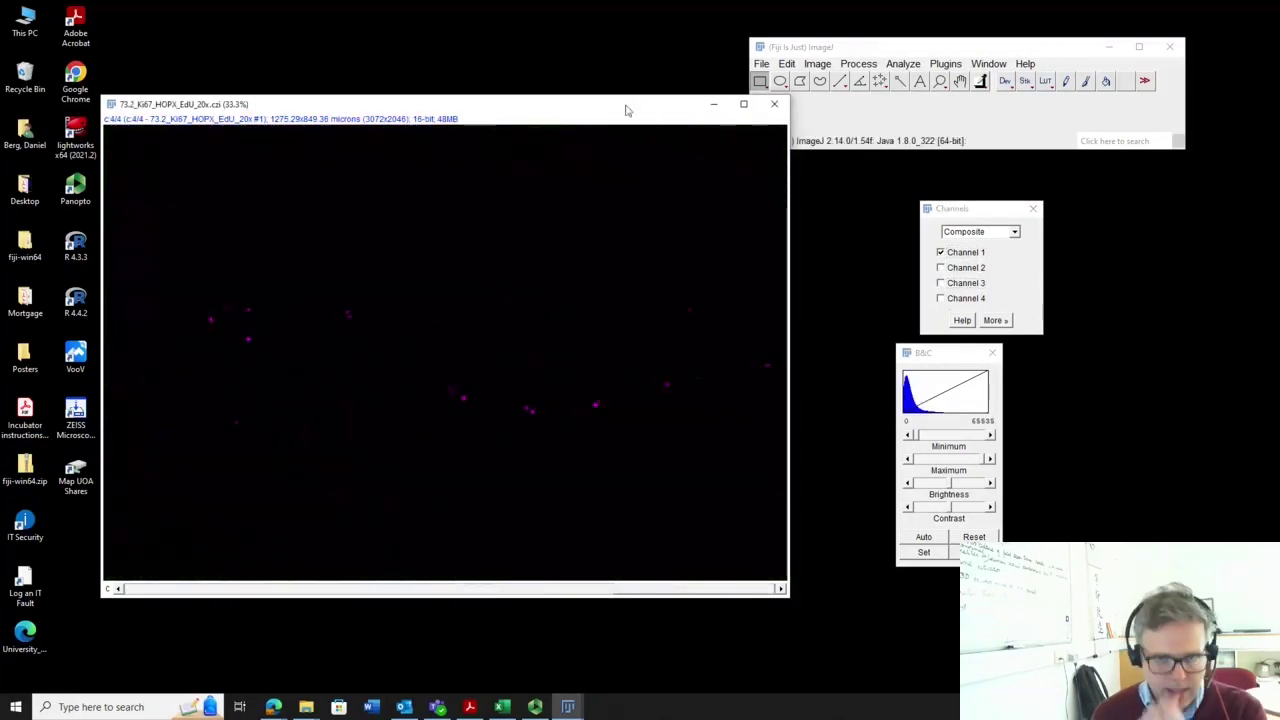
Reposition the image window and show Channels 2, 3 and 4 again so that all four channels are displayed
drag(619, 107, 676, 161)
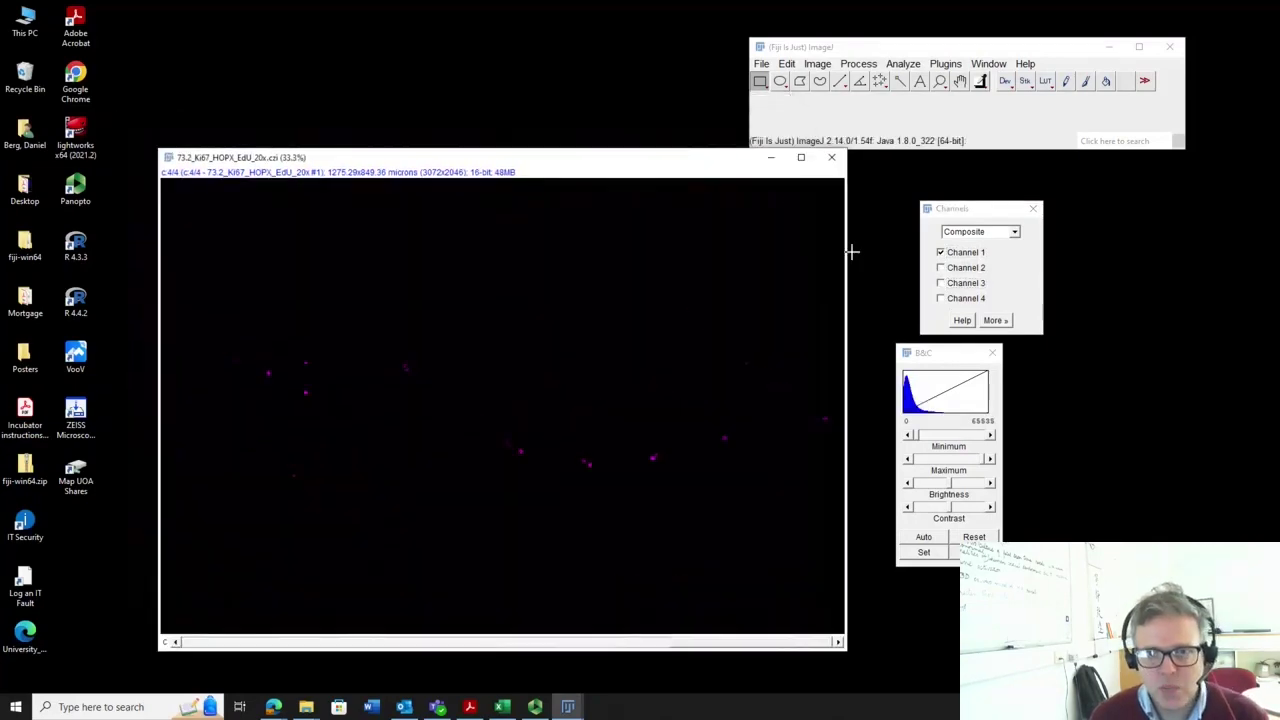
click(940, 268)
click(940, 283)
click(940, 298)
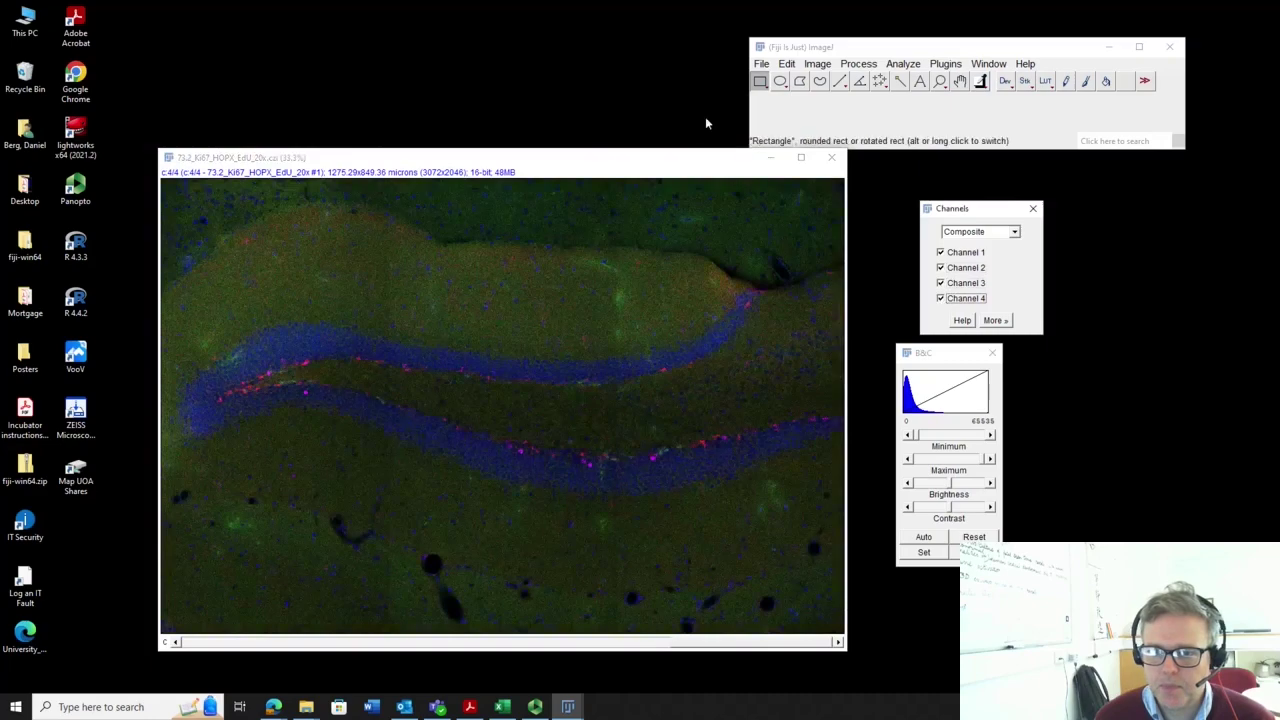
Bring up the JPEG save dialog for the composite and cancel it without saving
click(762, 64)
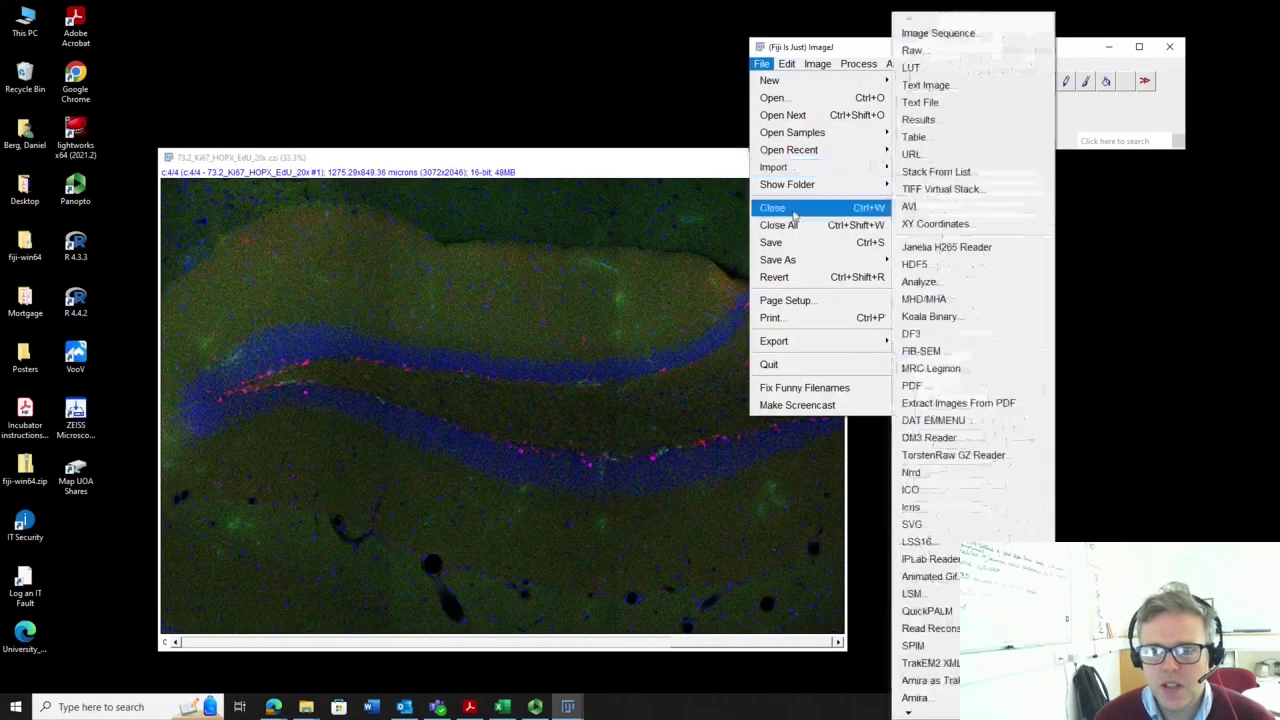
mouse_move(801, 269)
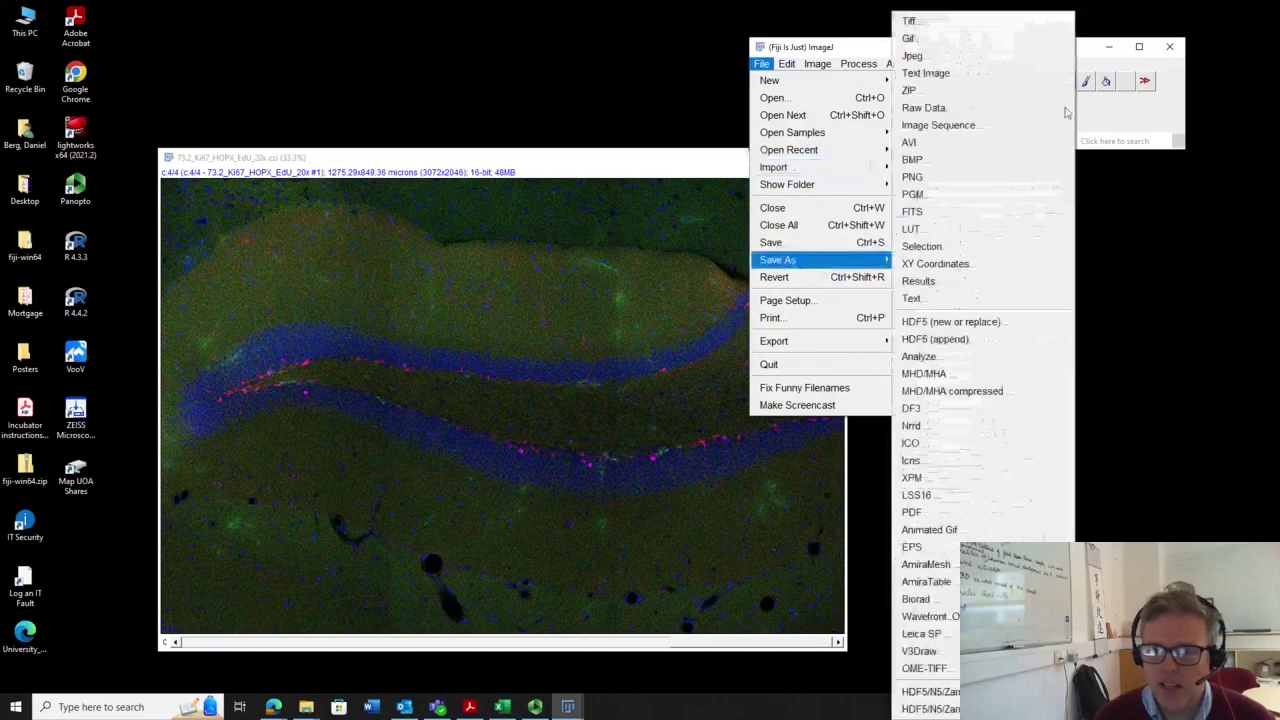
click(977, 58)
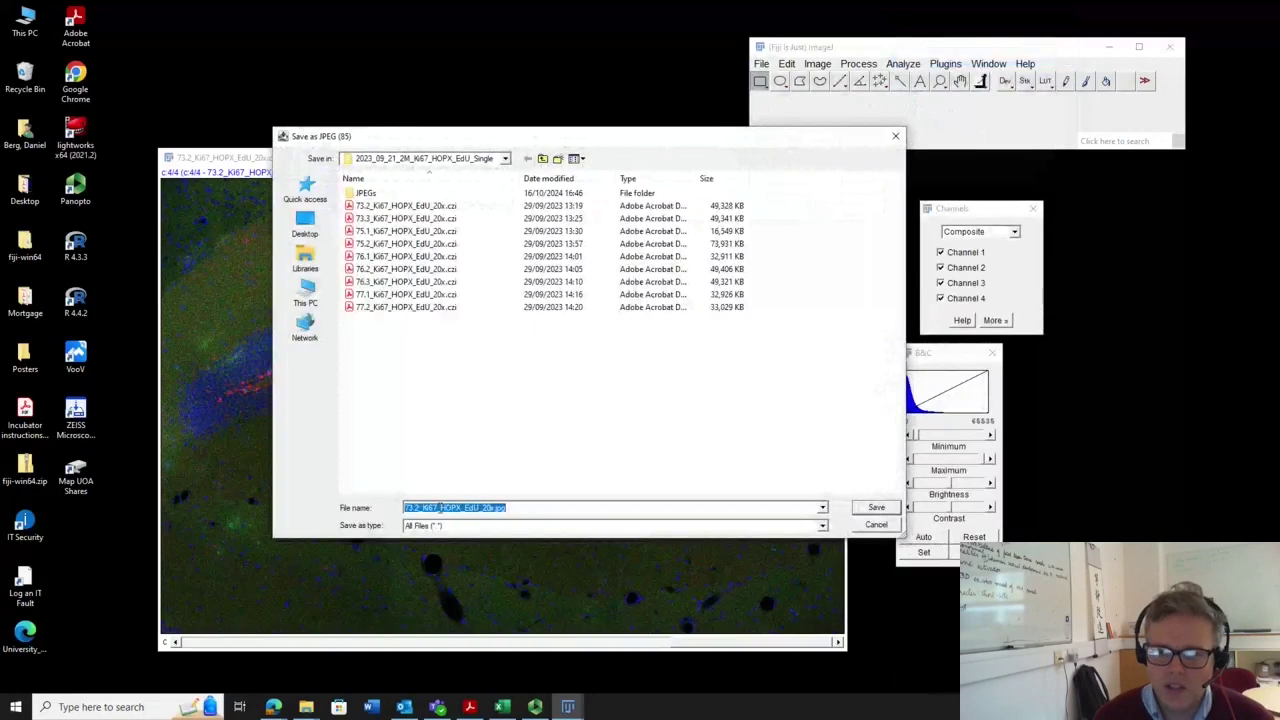
click(873, 528)
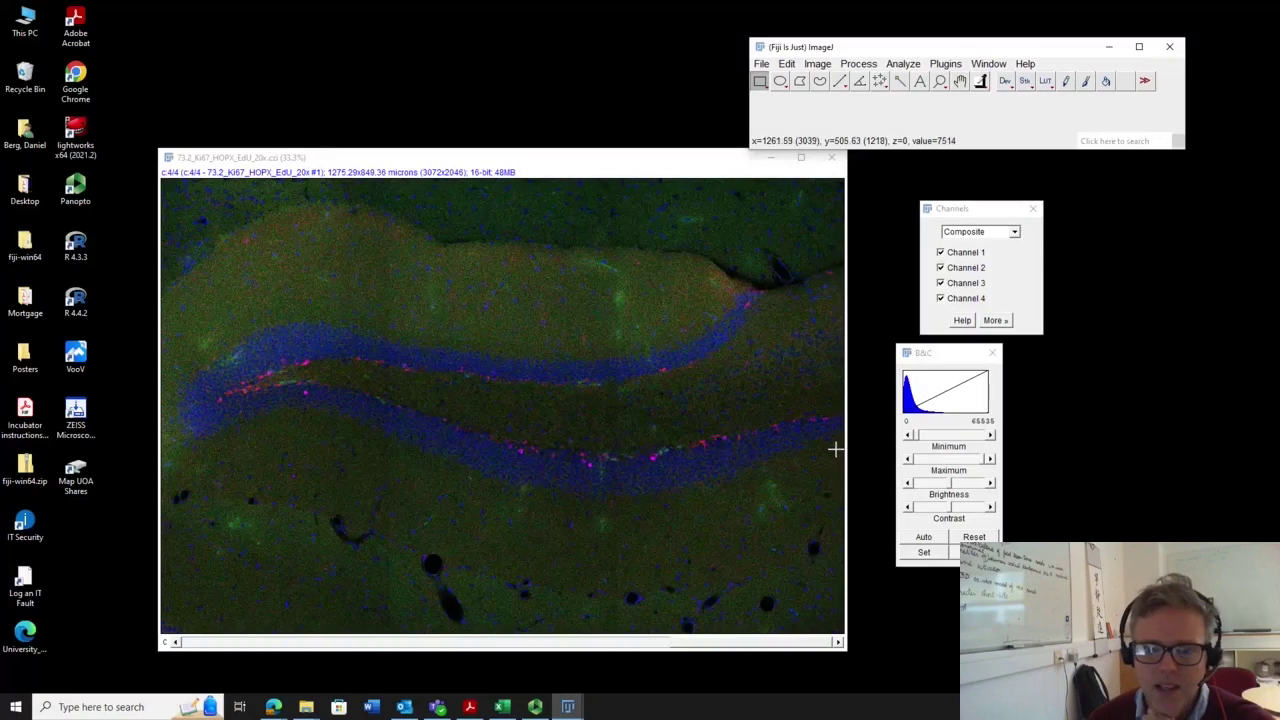
click(762, 64)
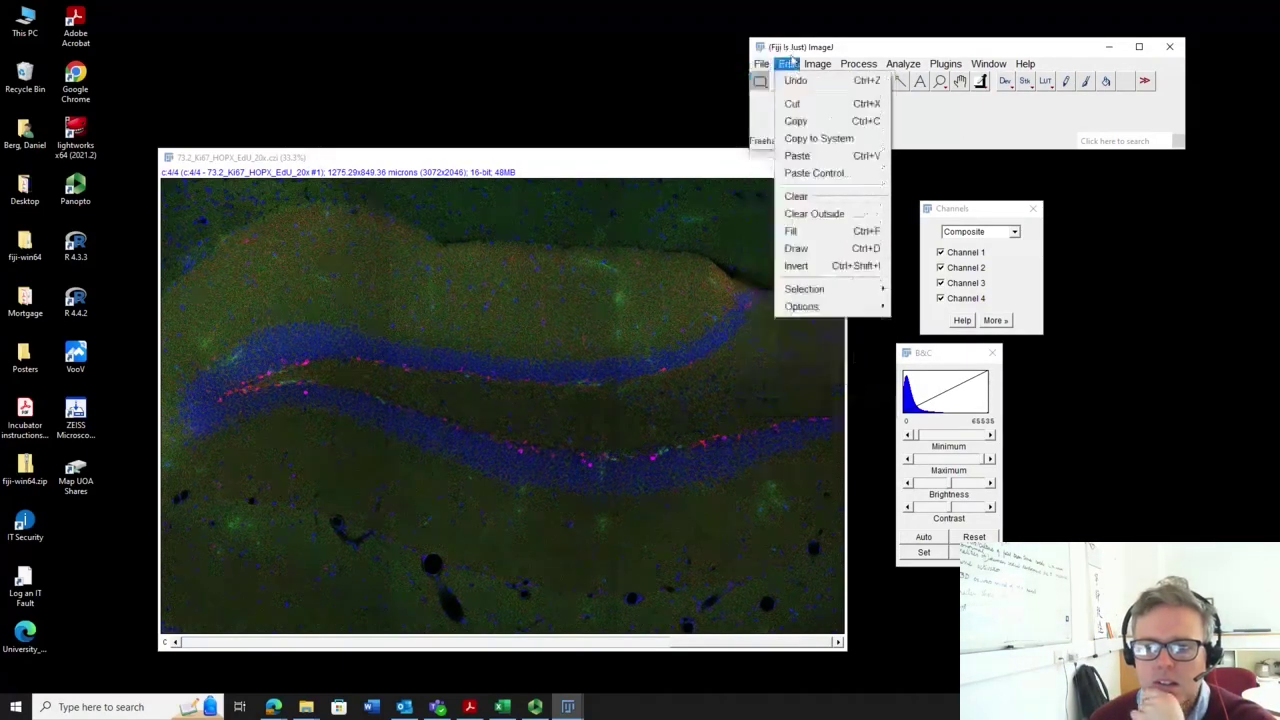
click(787, 64)
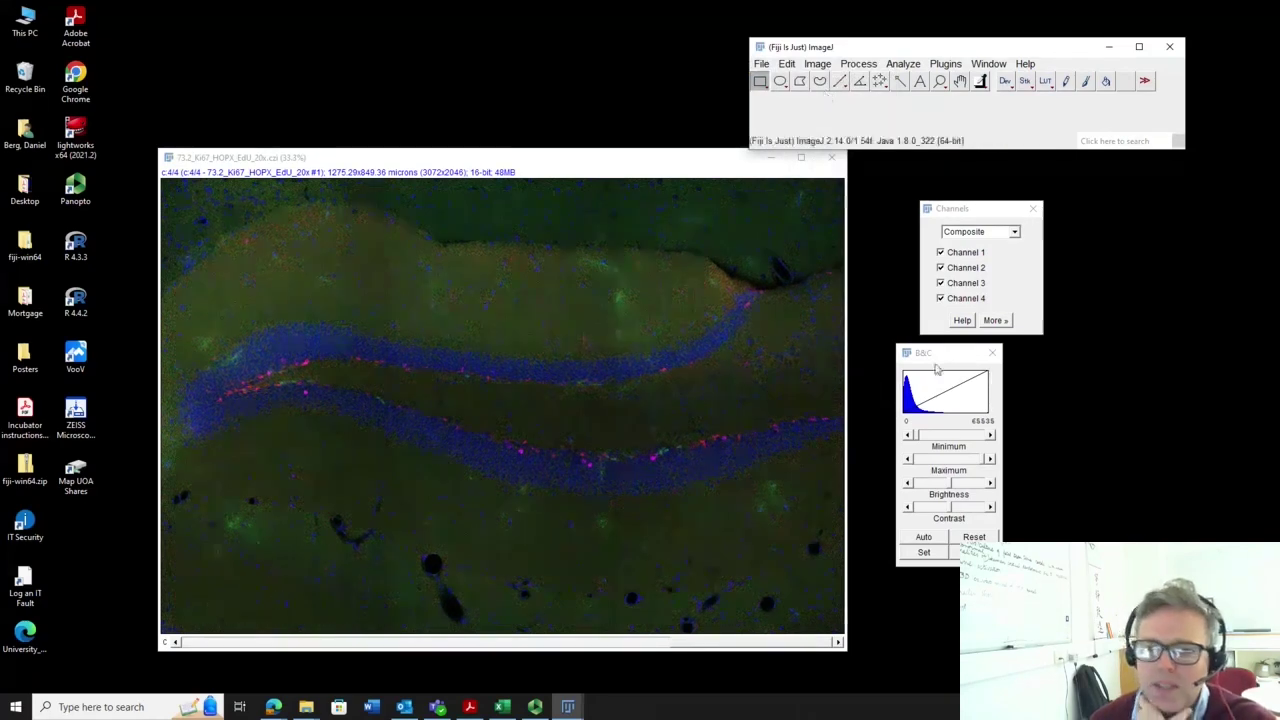
Raise the display minimum to 14029 with Channel 1 as the active channel, and enlarge and reposition the image window
scroll(729, 451, up, 3)
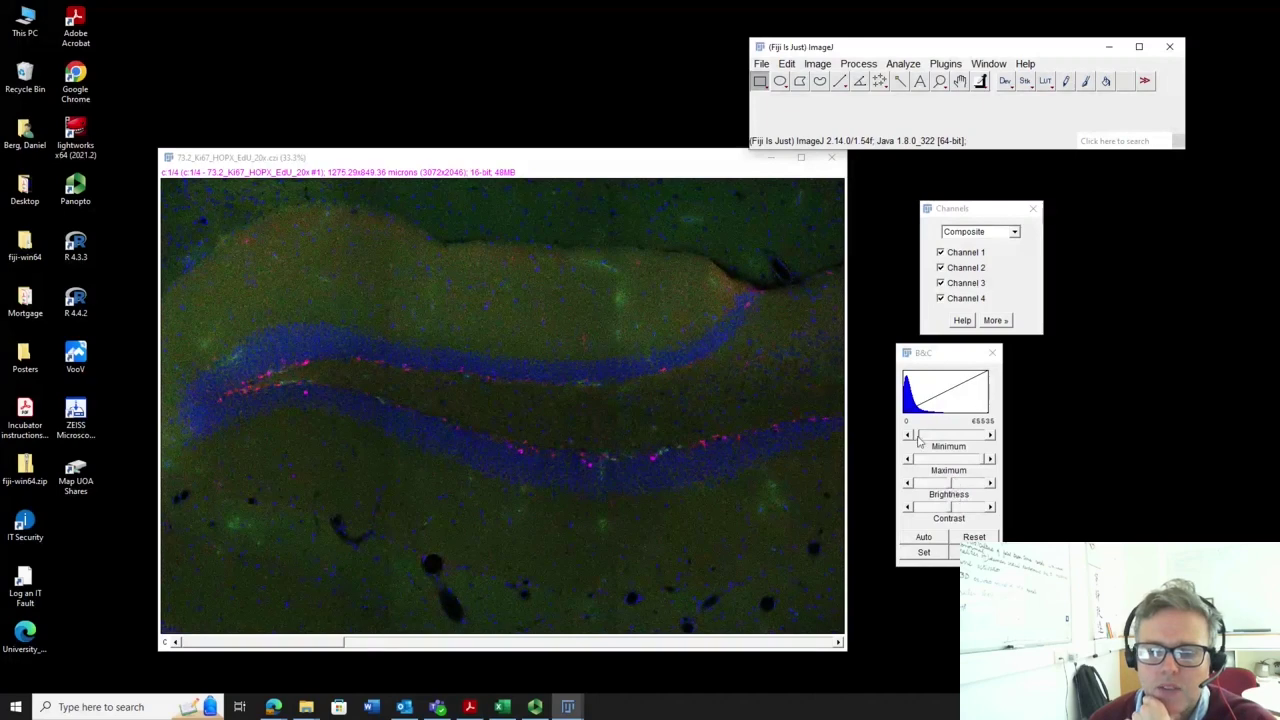
mouse_move(916, 440)
mouse_down()
mouse_move(948, 440)
mouse_move(929, 439)
mouse_up()
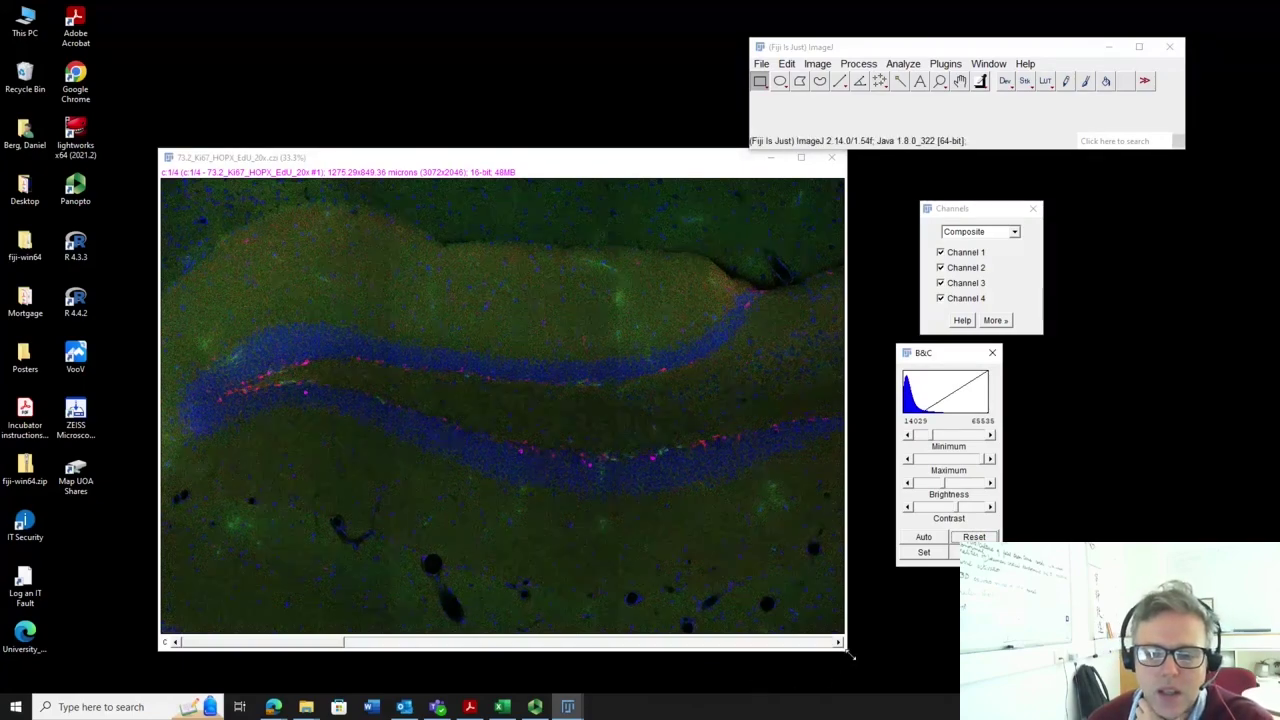
drag(852, 656, 872, 670)
drag(615, 158, 496, 40)
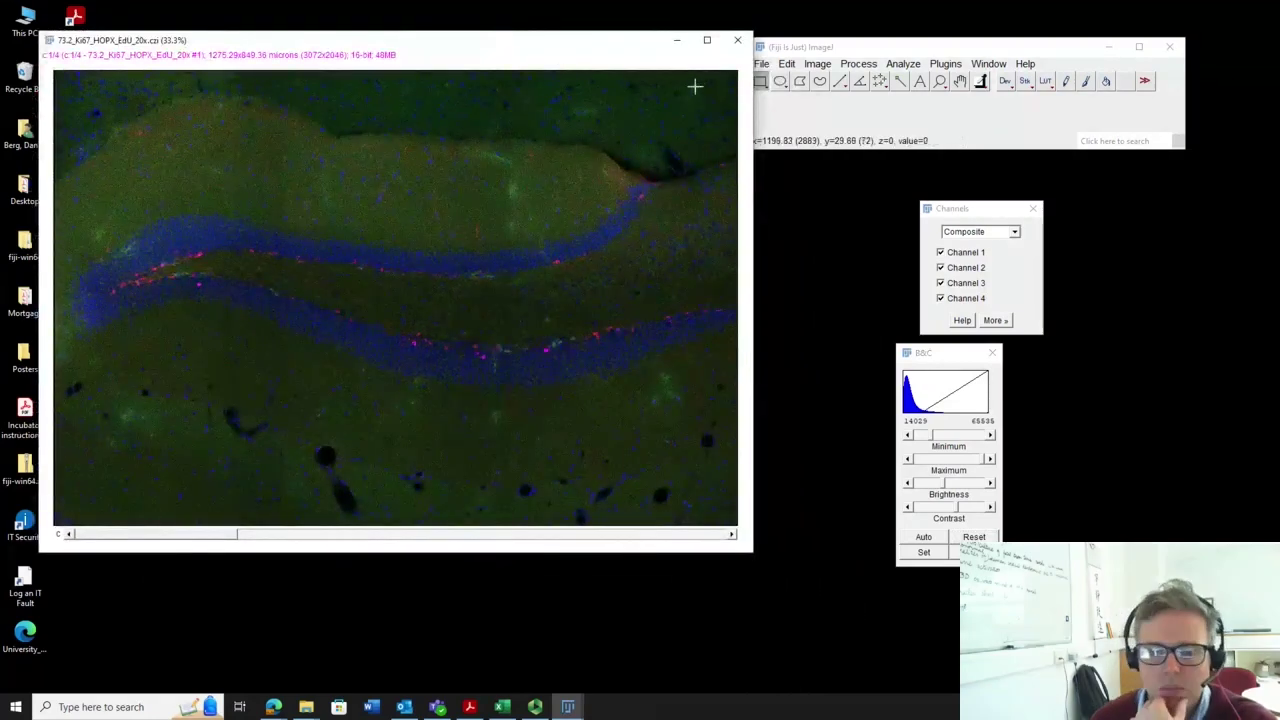